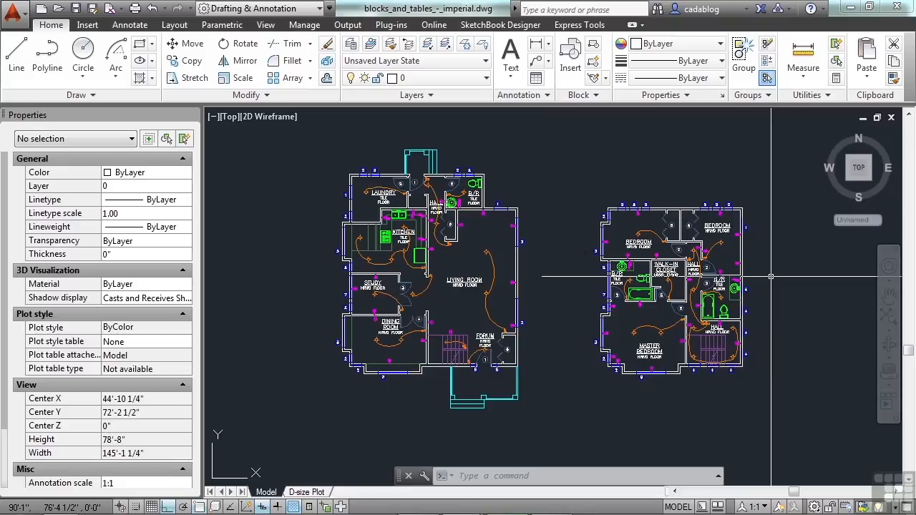
Step: Select the living room's right-hand lighting arc and, with Ortho off, stretch its upper endpoint to about 28'-3 3/4", 80'-10 3/4"
{"action": "scroll", "coordinate": [488, 268], "scroll_direction": "up", "scroll_amount": 5}
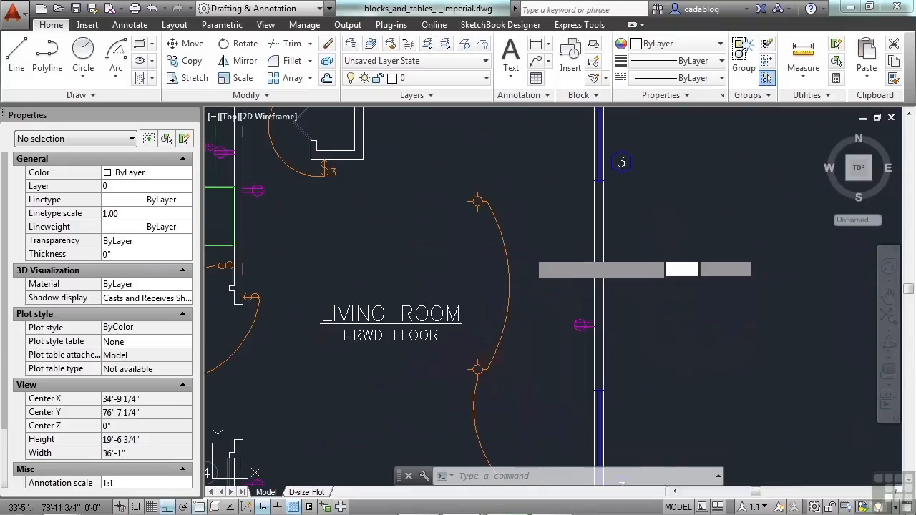
{"action": "left_click", "coordinate": [527, 250]}
{"action": "left_click", "coordinate": [497, 256]}
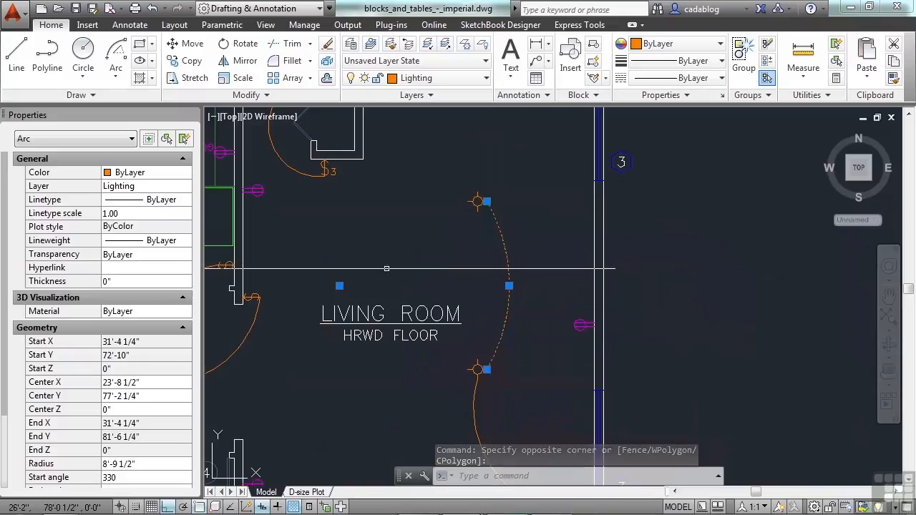
{"action": "left_click", "coordinate": [383, 269]}
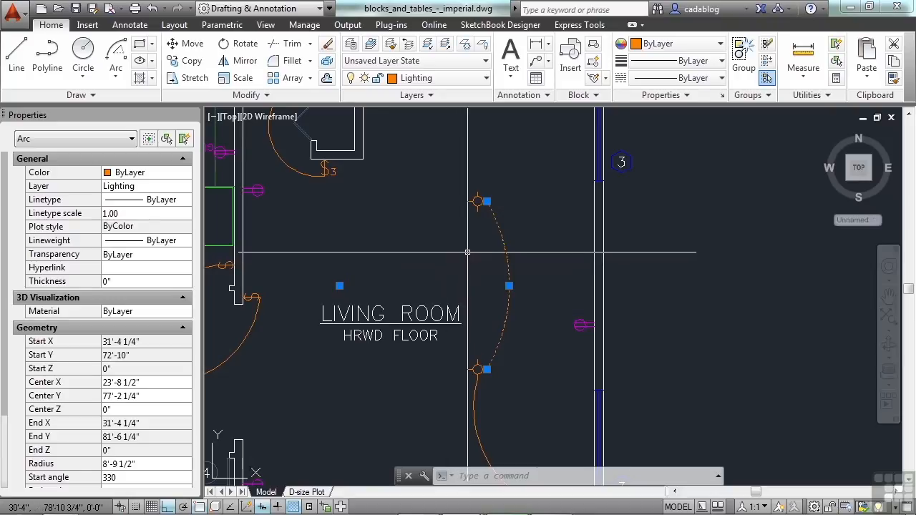
{"action": "scroll", "coordinate": [493, 198], "scroll_direction": "up", "scroll_amount": 3}
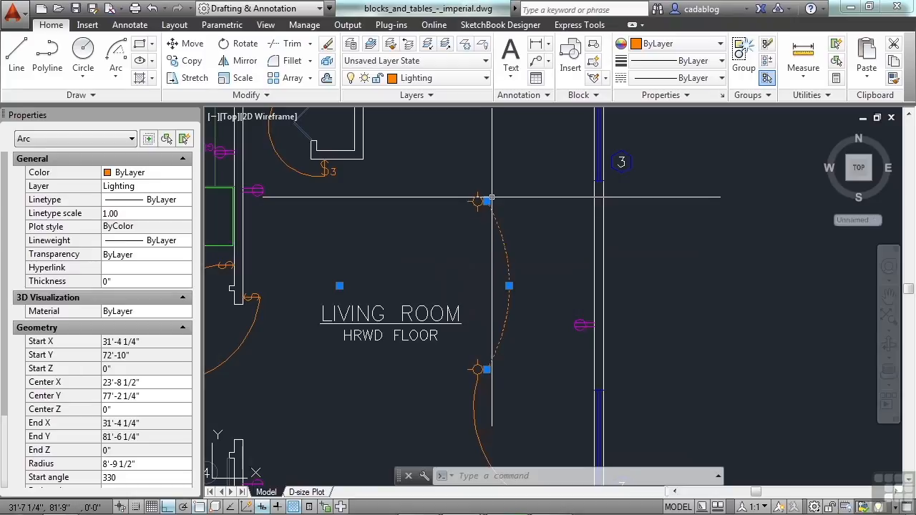
{"action": "mouse_move", "coordinate": [486, 204]}
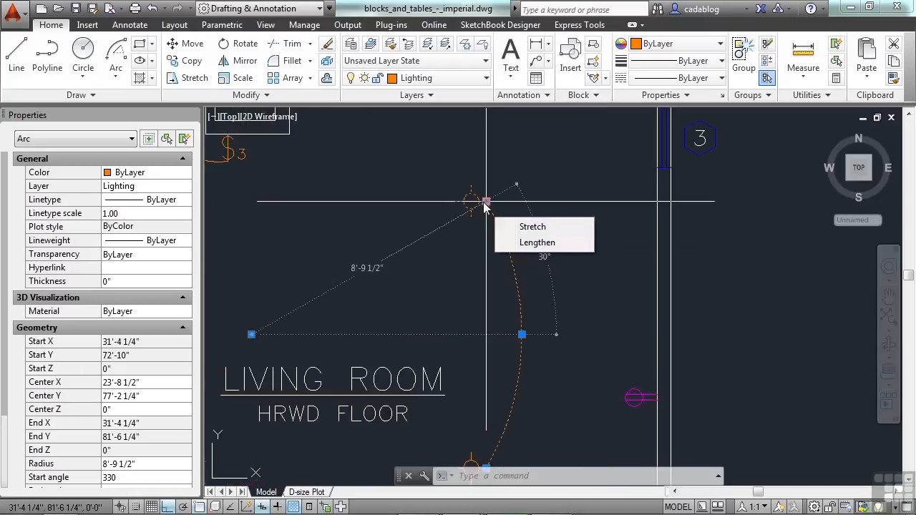
{"action": "left_click", "coordinate": [486, 203]}
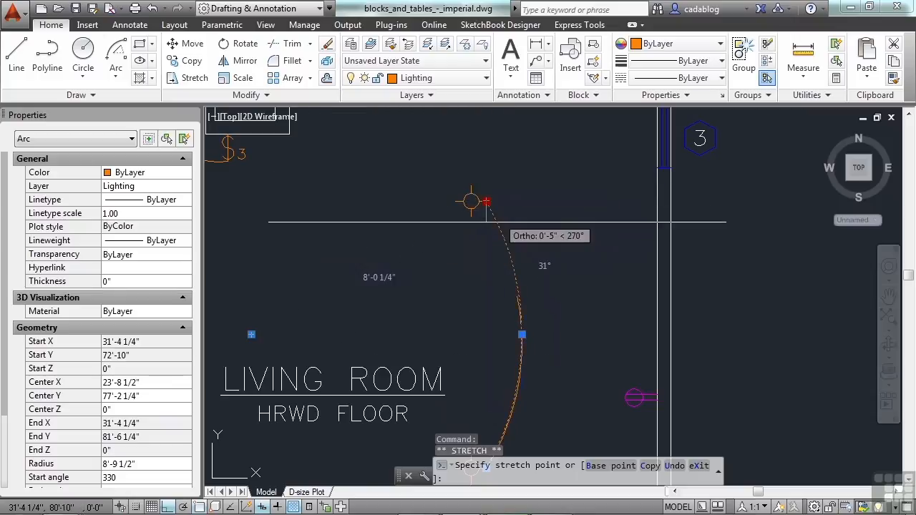
{"action": "key", "text": "F8"}
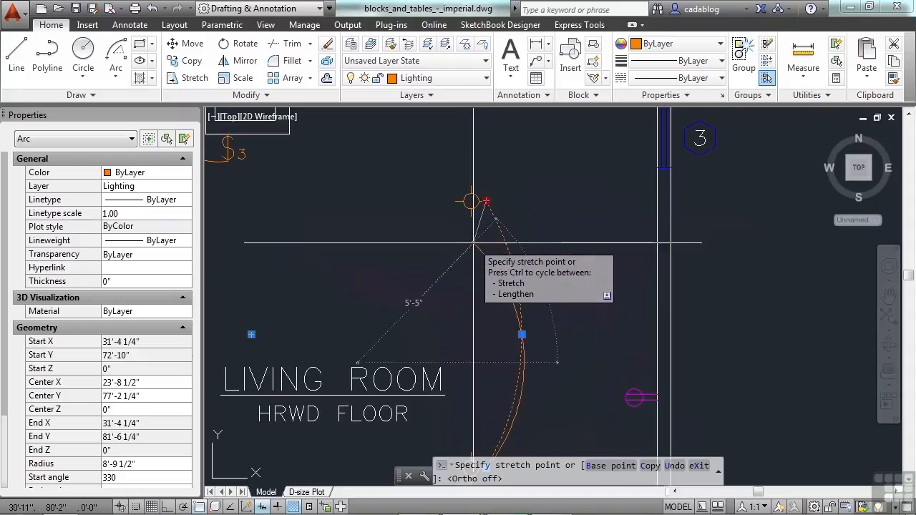
{"action": "middle_click_drag", "start_coordinate": [439, 254], "coordinate": [458, 212]}
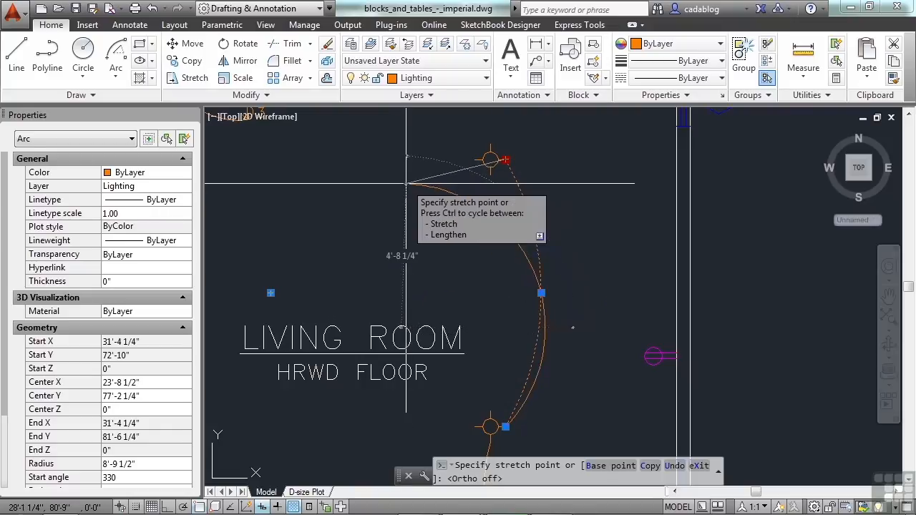
{"action": "left_click", "coordinate": [412, 179]}
{"action": "key", "text": "F8"}
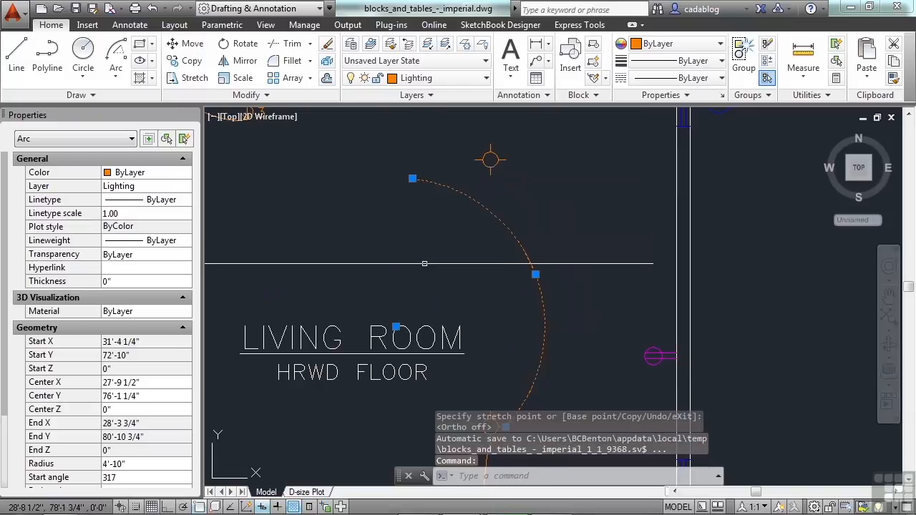
Step: Stretch the arc's midpoint outward to a radius of about 4'-3 3/4" and move the arc by its center to about 27'-3 1/4", 78'-2 1/2"
{"action": "left_click", "coordinate": [535, 274]}
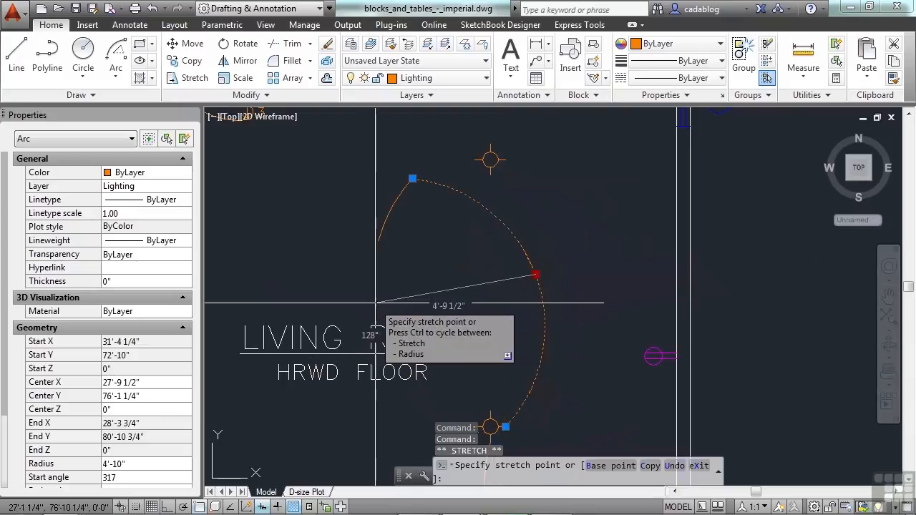
{"action": "left_click", "coordinate": [581, 256]}
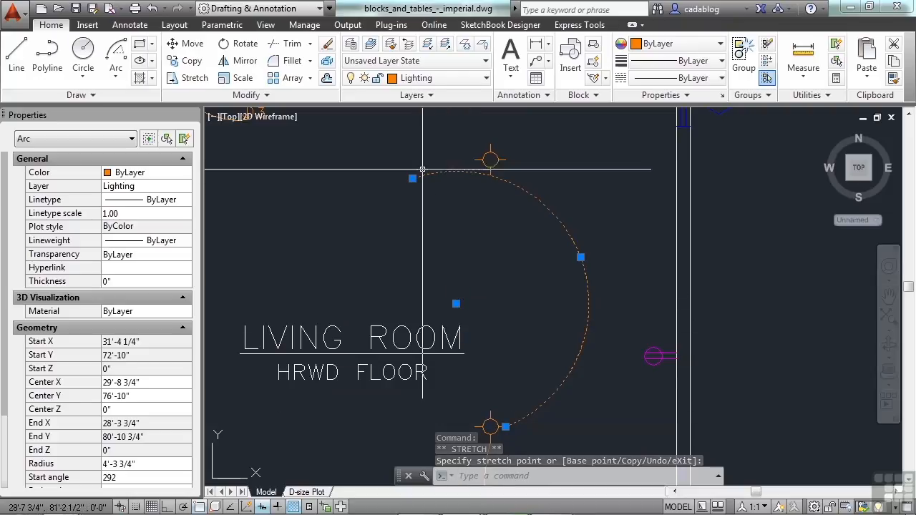
{"action": "left_click", "coordinate": [456, 303]}
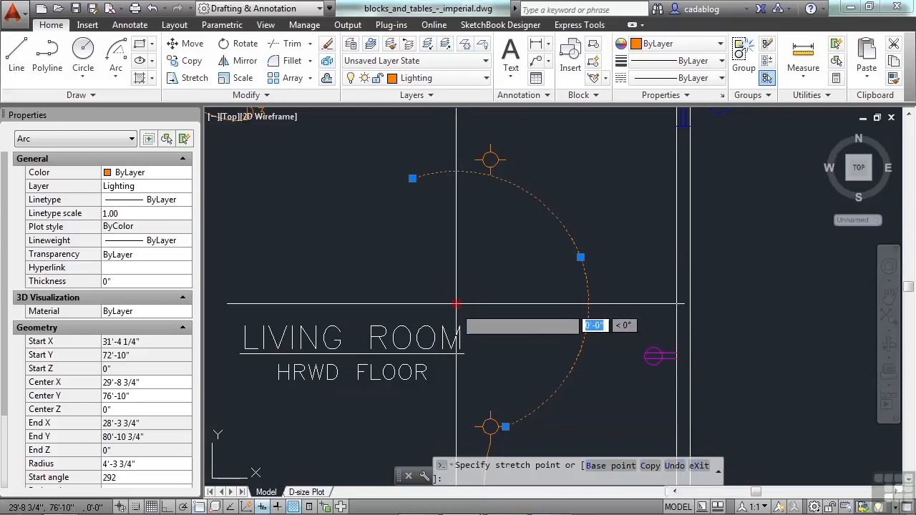
{"action": "left_click", "coordinate": [380, 261]}
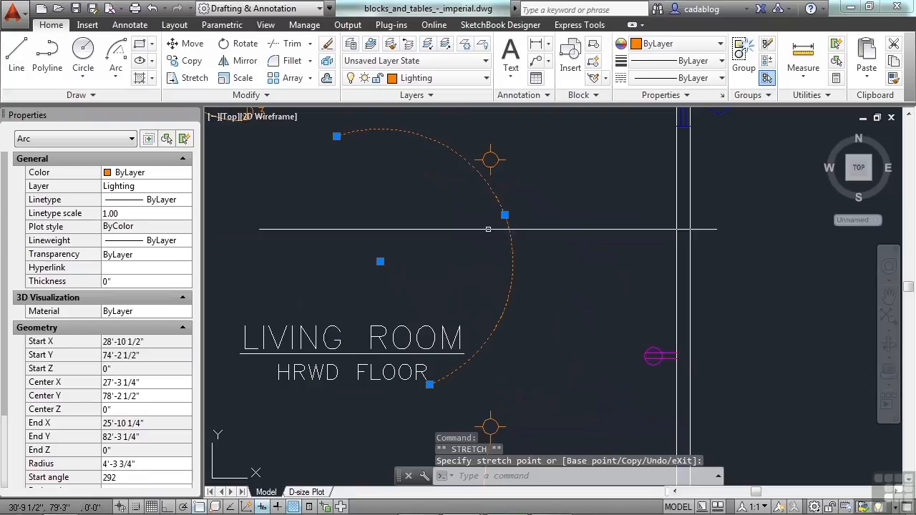
Step: Stretch the lighting arc's midpoint to a radius of about 4'-4", then set the radius to 6'
{"action": "mouse_move", "coordinate": [504, 220]}
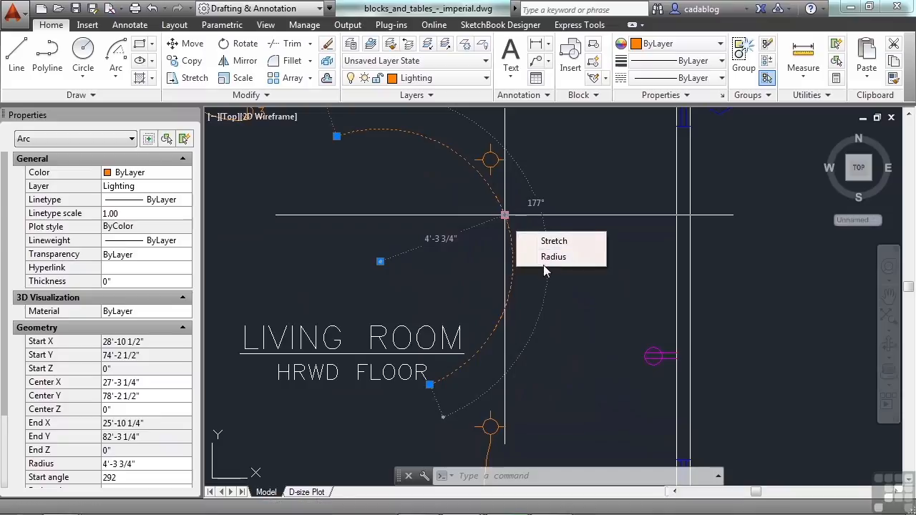
{"action": "left_click", "coordinate": [546, 243]}
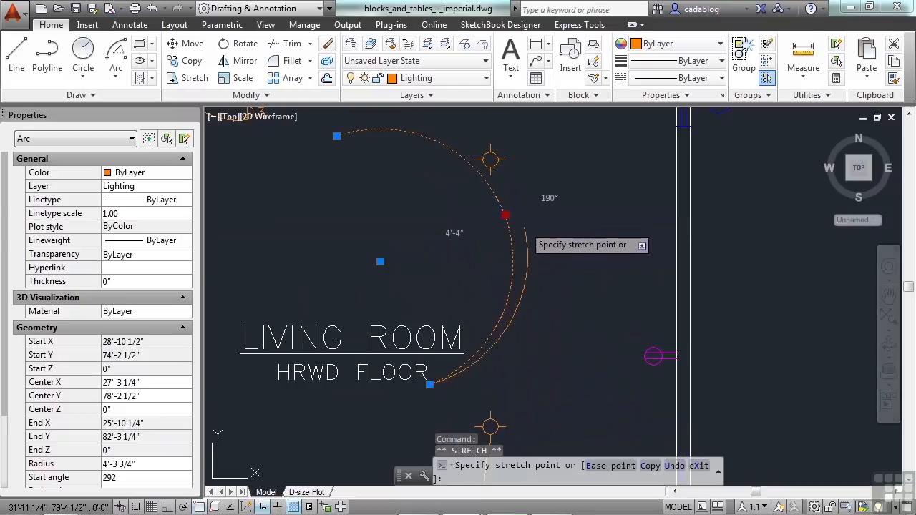
{"action": "left_click", "coordinate": [524, 225]}
{"action": "mouse_move", "coordinate": [519, 209]}
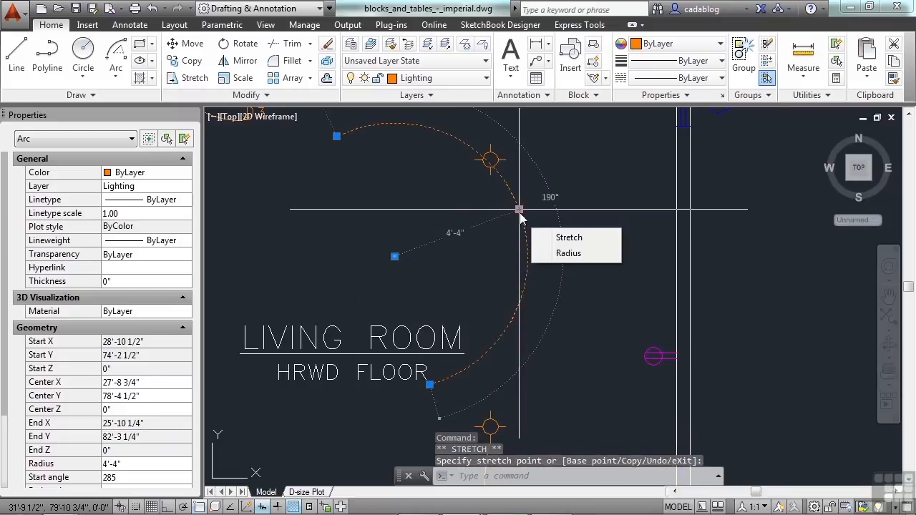
{"action": "left_click", "coordinate": [562, 256]}
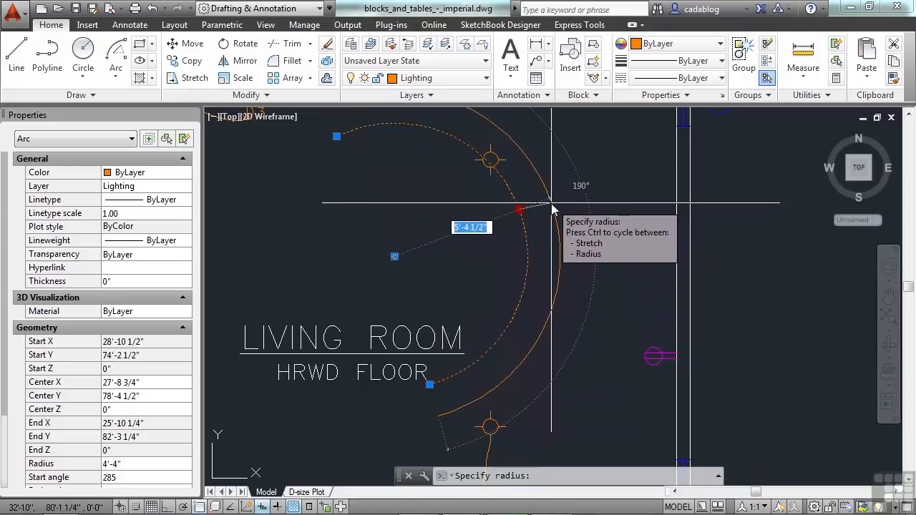
{"action": "key", "text": "Return"}
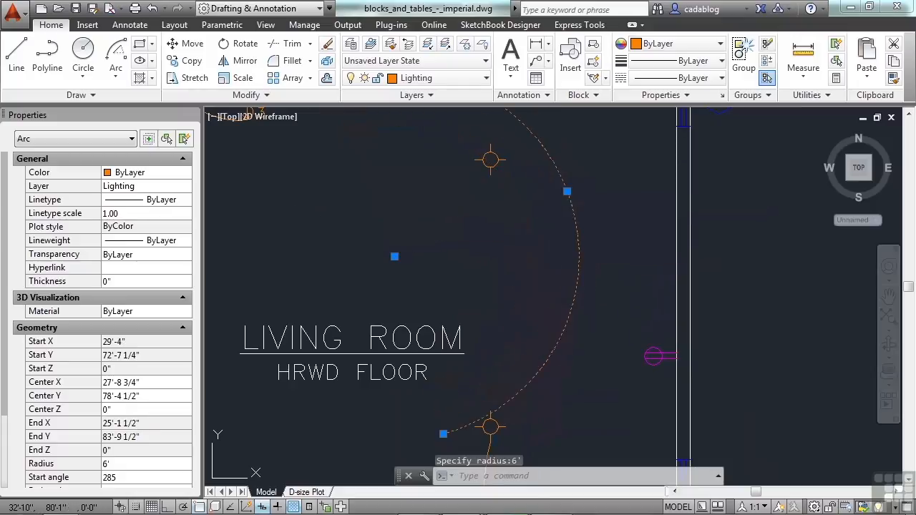
{"action": "key", "text": "Escape"}
{"action": "scroll", "coordinate": [541, 227], "scroll_direction": "down", "scroll_amount": 2}
Step: Stretch the arc's upper endpoint to about 26'-9 1/4", 82'-0 1/2", then lengthen that end along the curve to about 24'-7 1/2", 79'-9 1/4"
{"action": "left_click", "coordinate": [414, 138]}
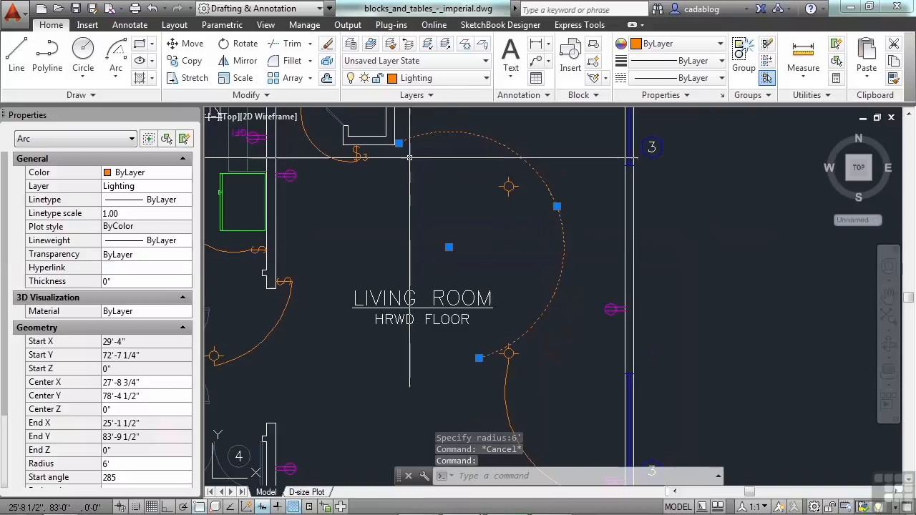
{"action": "scroll", "coordinate": [395, 132], "scroll_direction": "up", "scroll_amount": 4}
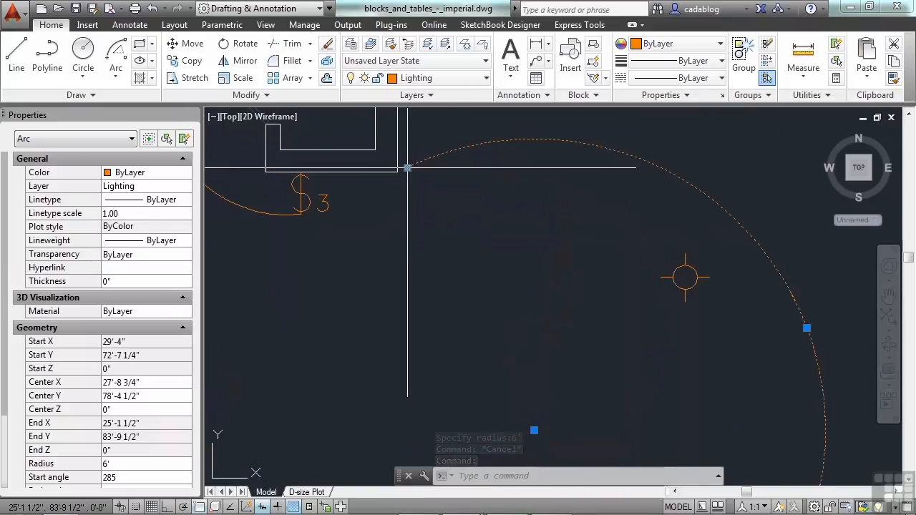
{"action": "mouse_move", "coordinate": [407, 169]}
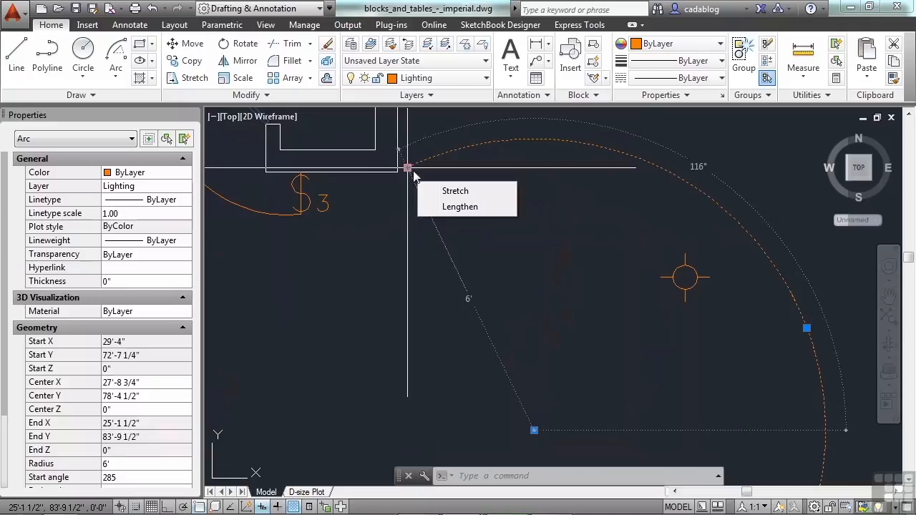
{"action": "left_click", "coordinate": [463, 191]}
{"action": "left_click", "coordinate": [486, 251]}
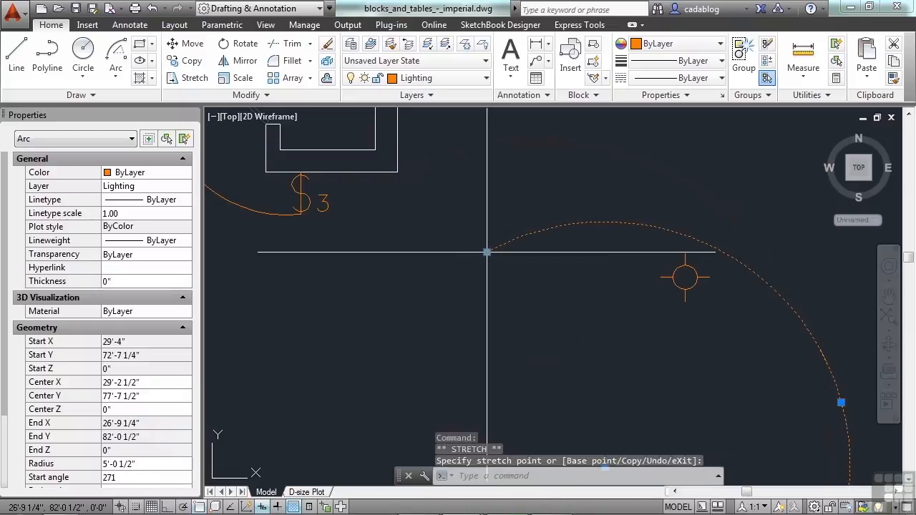
{"action": "left_click", "coordinate": [486, 251]}
{"action": "left_click", "coordinate": [536, 299]}
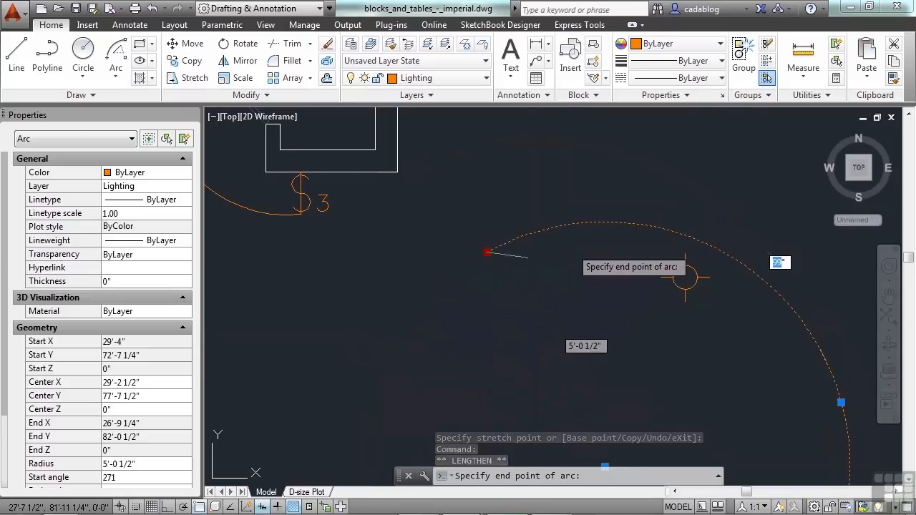
{"action": "left_click", "coordinate": [384, 361]}
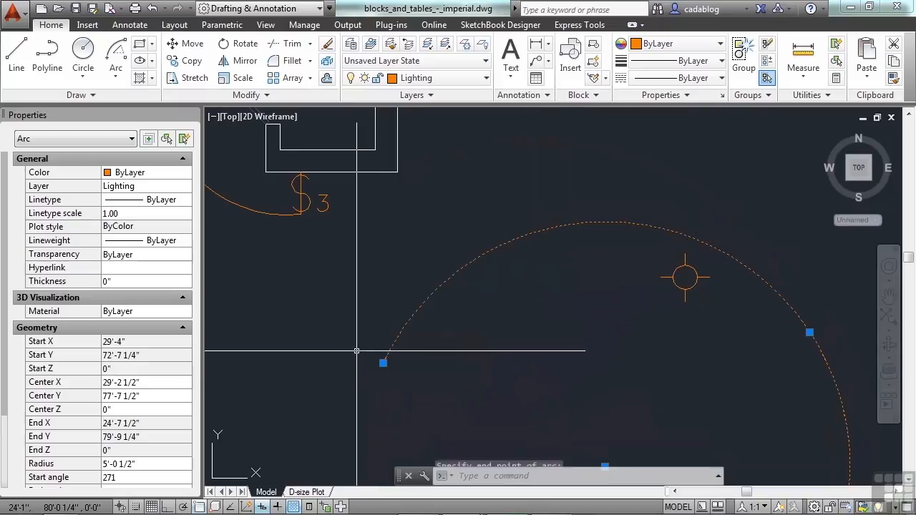
{"action": "scroll", "coordinate": [437, 284], "scroll_direction": "down", "scroll_amount": 2}
{"action": "key", "text": "Escape"}
Step: Draw a diagonal line about 6'-1 1/4" long at about 58° across the top of the living room arc
{"action": "type", "text": "l"}
{"action": "key", "text": "Return"}
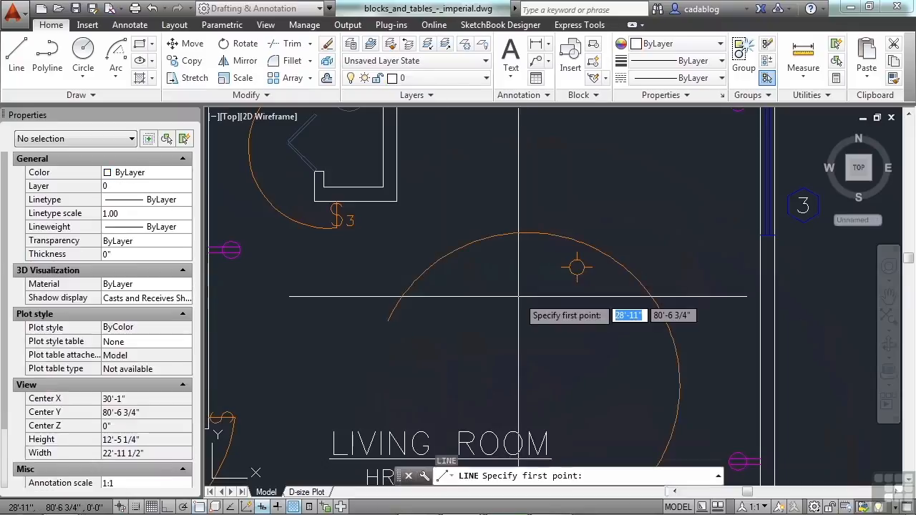
{"action": "left_click", "coordinate": [465, 323]}
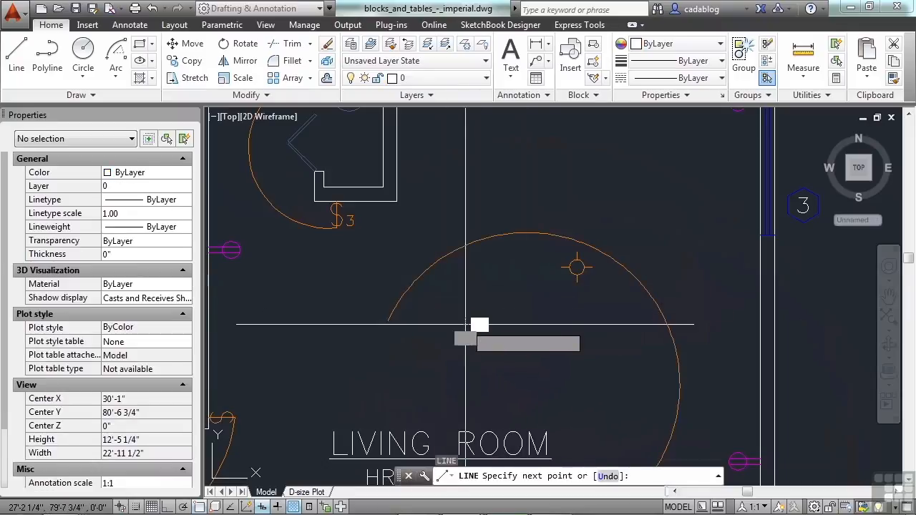
{"action": "left_click", "coordinate": [562, 169]}
{"action": "key", "text": "Return"}
Step: Move the diagonal line by its midpoint grip to the right part of the arc, starting at about 30'-4", 77'-6 1/2"
{"action": "left_click", "coordinate": [544, 194]}
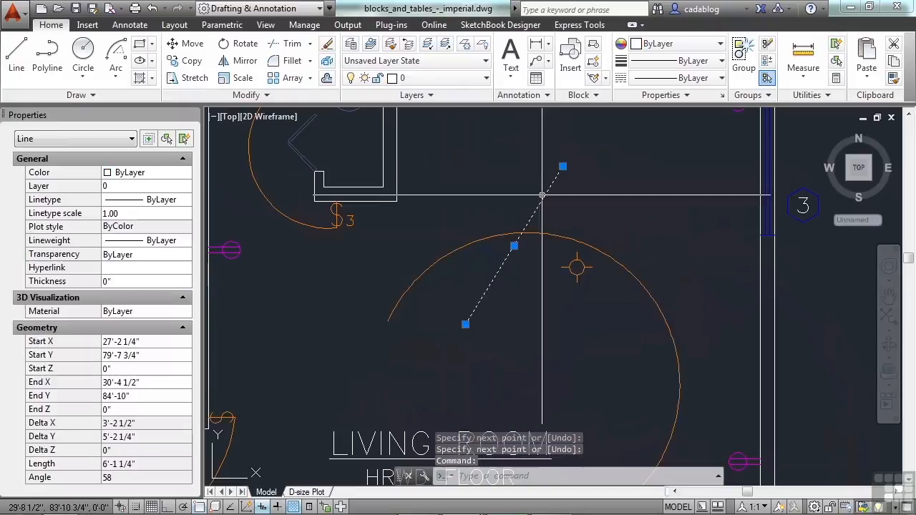
{"action": "left_click", "coordinate": [514, 245]}
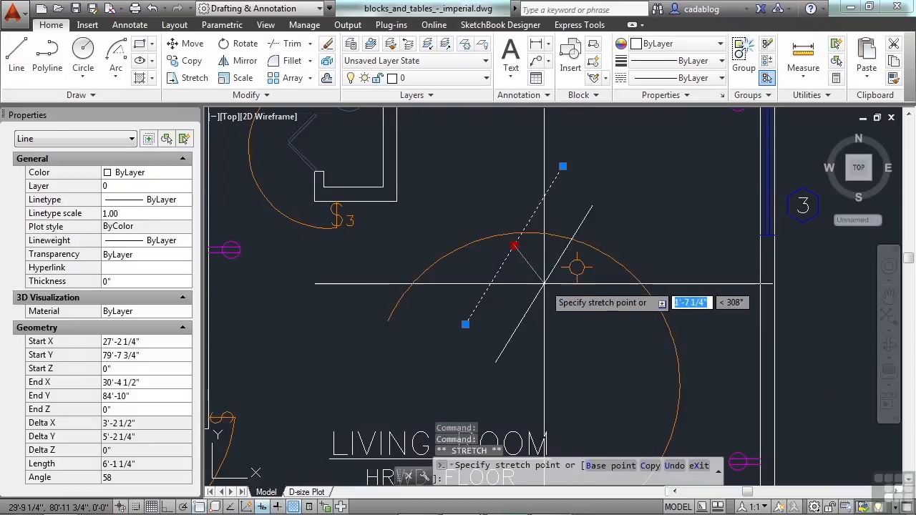
{"action": "left_click", "coordinate": [609, 309]}
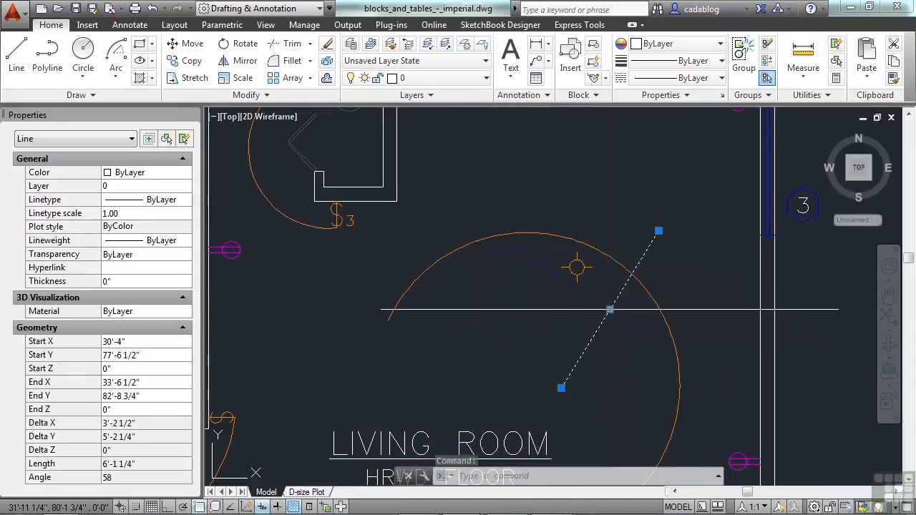
Step: Lengthen the diagonal line from its upper endpoint to about 8'-7", keeping its direction
{"action": "mouse_move", "coordinate": [657, 231]}
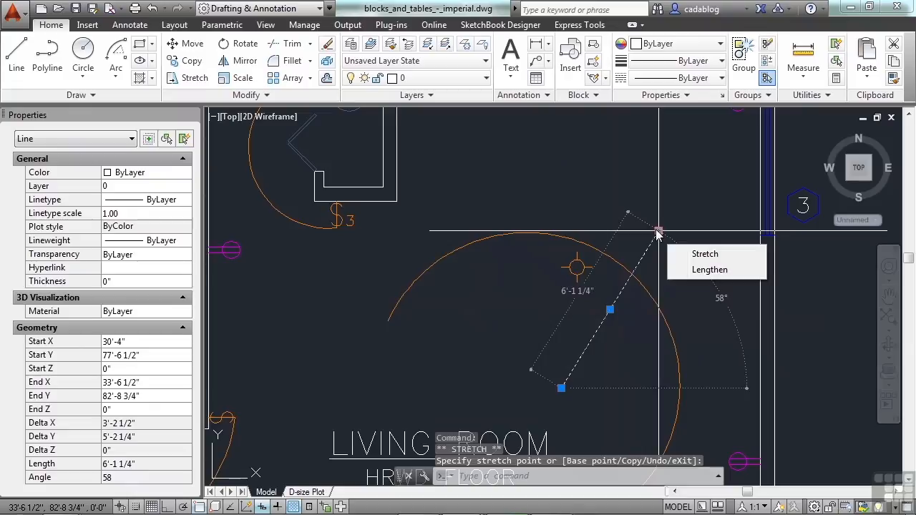
{"action": "left_click", "coordinate": [709, 270]}
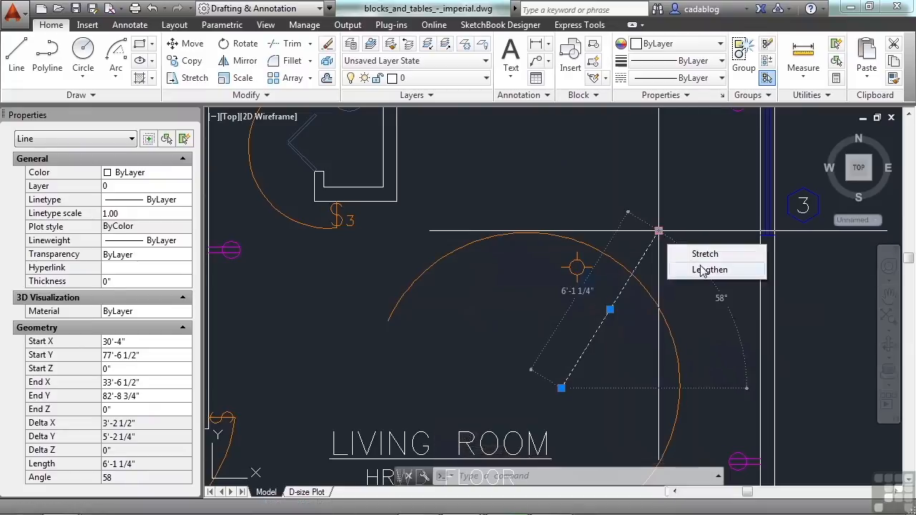
{"action": "left_click", "coordinate": [703, 270]}
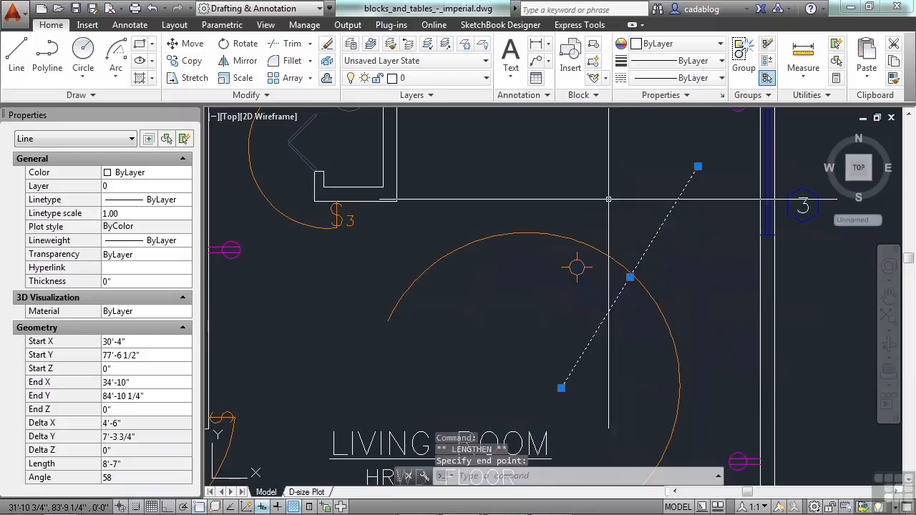
{"action": "scroll", "coordinate": [577, 210], "scroll_direction": "down", "scroll_amount": 2}
{"action": "key", "text": "Escape"}
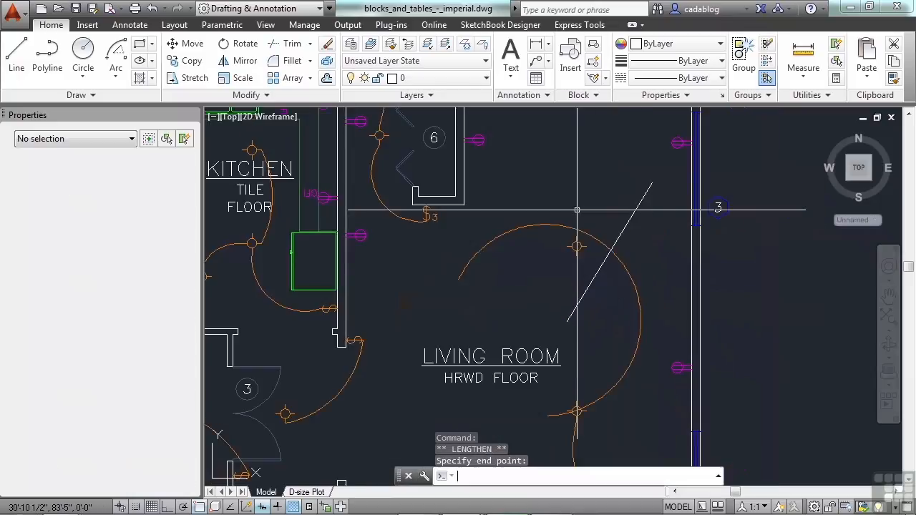
Step: Move the lengthened line by its midpoint grip above the arc, with its lower end at about 28'-0 1/4", 81'-11 1/2"
{"action": "left_click", "coordinate": [621, 233]}
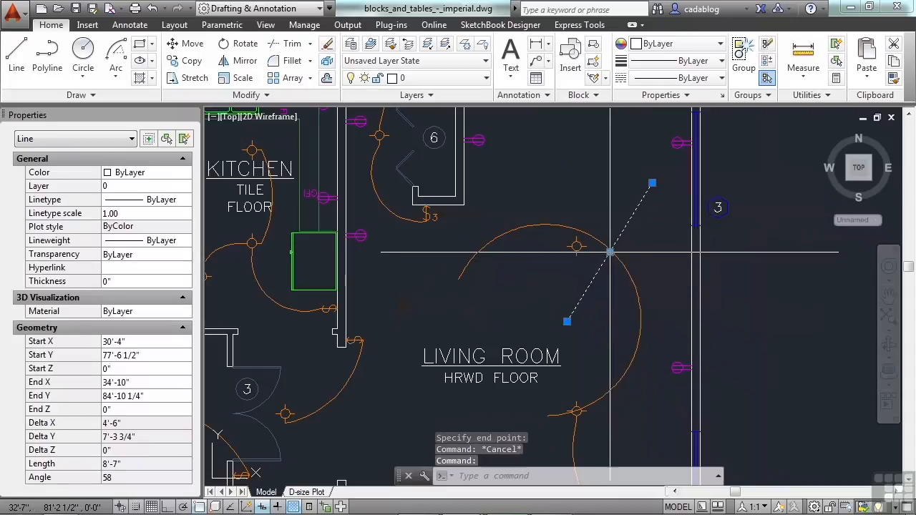
{"action": "left_click", "coordinate": [609, 252]}
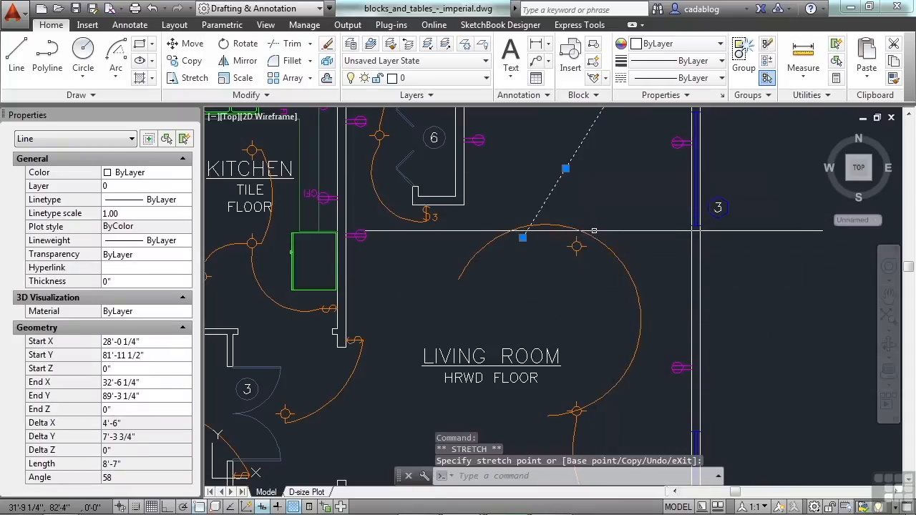
Step: Stretch the line's lower endpoint inside the arc to about 26'-8", 78'-8 3/4", and move the line by its midpoint onto the arc's left endpoint
{"action": "key", "text": "Escape"}
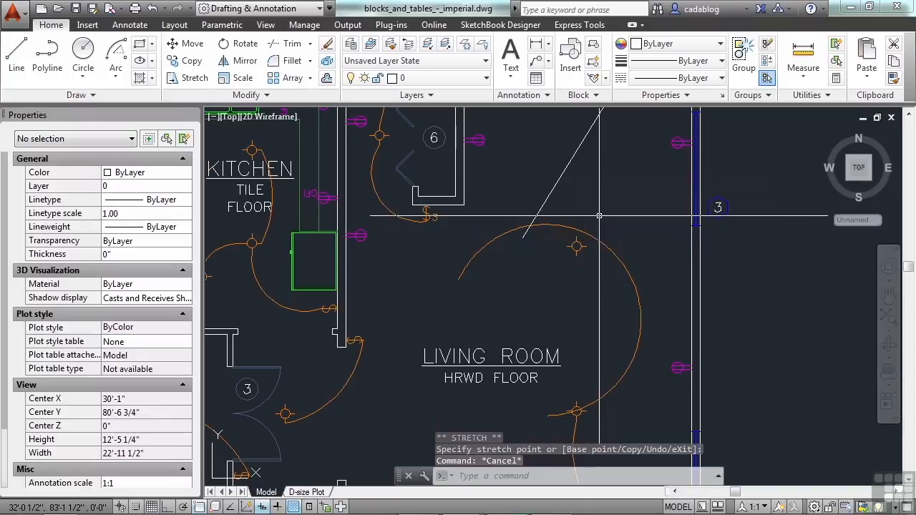
{"action": "left_click", "coordinate": [562, 209]}
{"action": "left_click", "coordinate": [517, 238]}
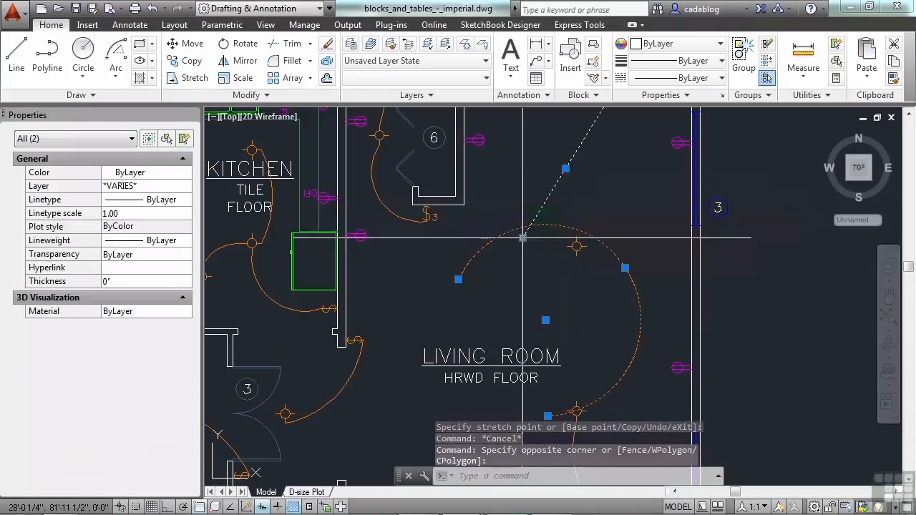
{"action": "left_click", "coordinate": [522, 237]}
{"action": "left_click", "coordinate": [496, 299]}
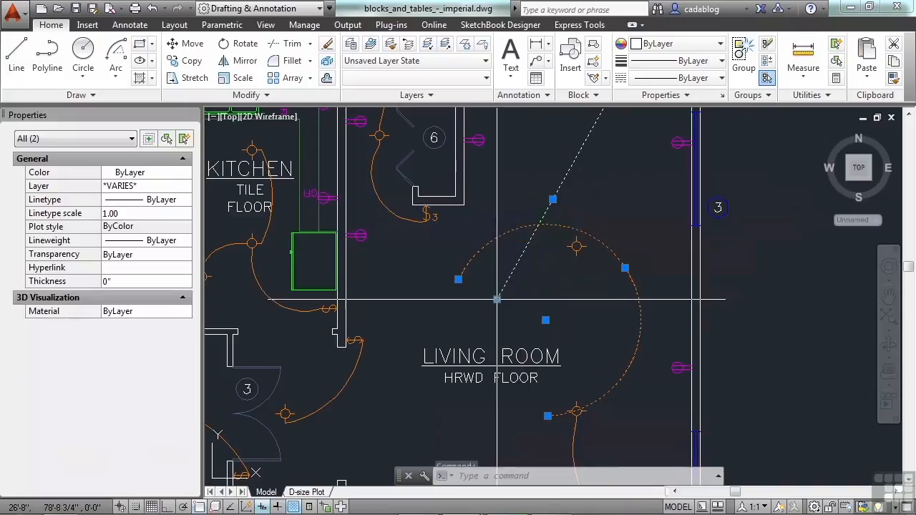
{"action": "left_click", "coordinate": [552, 199]}
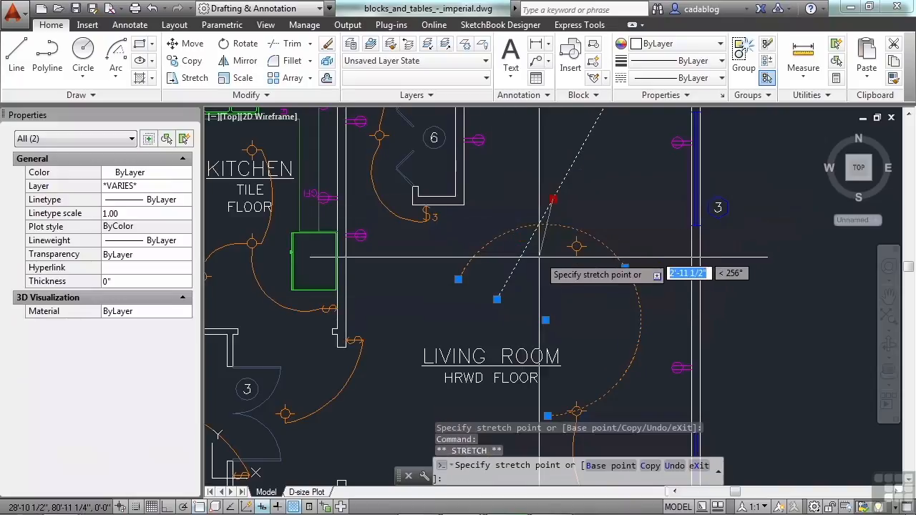
{"action": "left_click", "coordinate": [458, 279]}
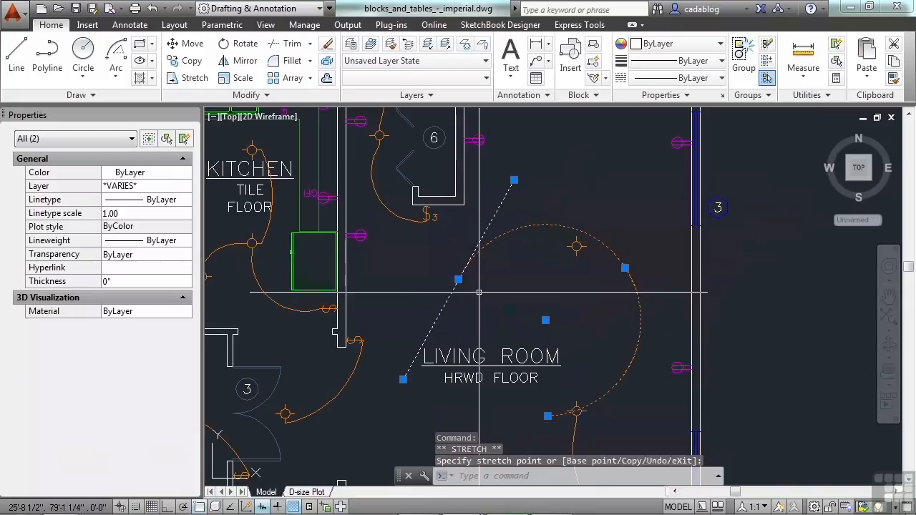
Step: Stretch the coincident line midpoint and arc endpoint together up and to the right, to about 27'-7", 81'-2"
{"action": "left_click_drag", "start_coordinate": [479, 292], "coordinate": [459, 280]}
{"action": "left_click", "coordinate": [458, 280]}
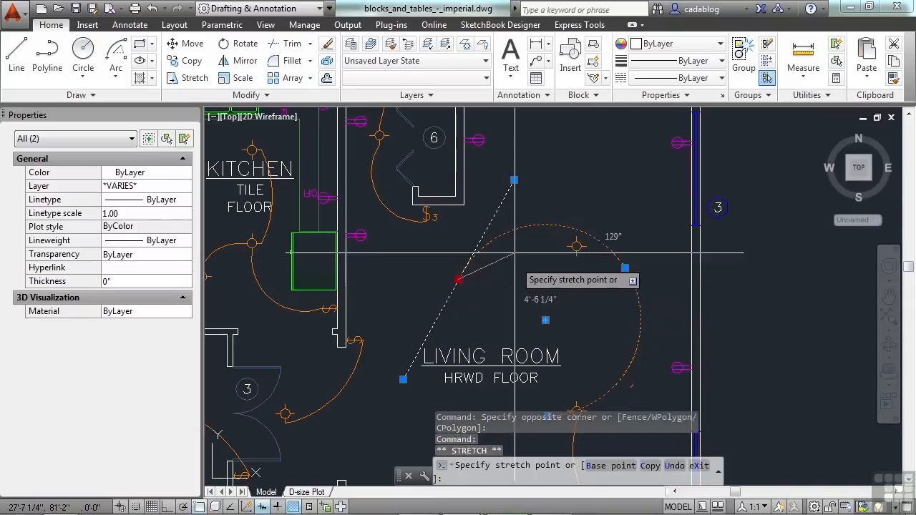
{"action": "left_click", "coordinate": [515, 250]}
Step: Move the line off the arc's endpoint with the Move command, placing its lower end at about 23'-8 3/4", 76'-11 3/4"
{"action": "key", "text": "Escape"}
{"action": "type", "text": "m"}
{"action": "key", "text": "Return"}
{"action": "left_click", "coordinate": [508, 279]}
{"action": "left_click", "coordinate": [484, 276]}
{"action": "key", "text": "Return"}
{"action": "left_click", "coordinate": [483, 277]}
{"action": "left_click", "coordinate": [465, 260]}
Step: Select the line and arc, and stretch the line's midpoint and lower endpoint together with the arc's upper endpoint toward the upper right
{"action": "left_click", "coordinate": [478, 268]}
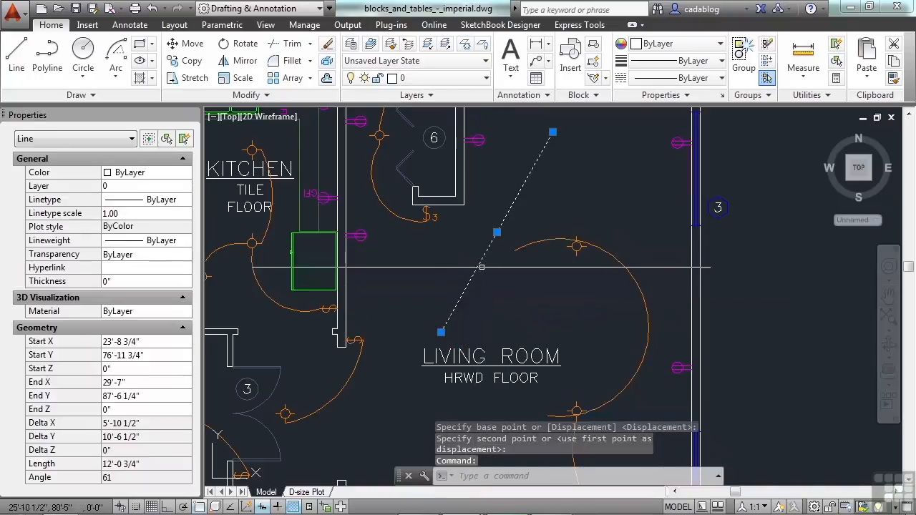
{"action": "left_click", "coordinate": [530, 248]}
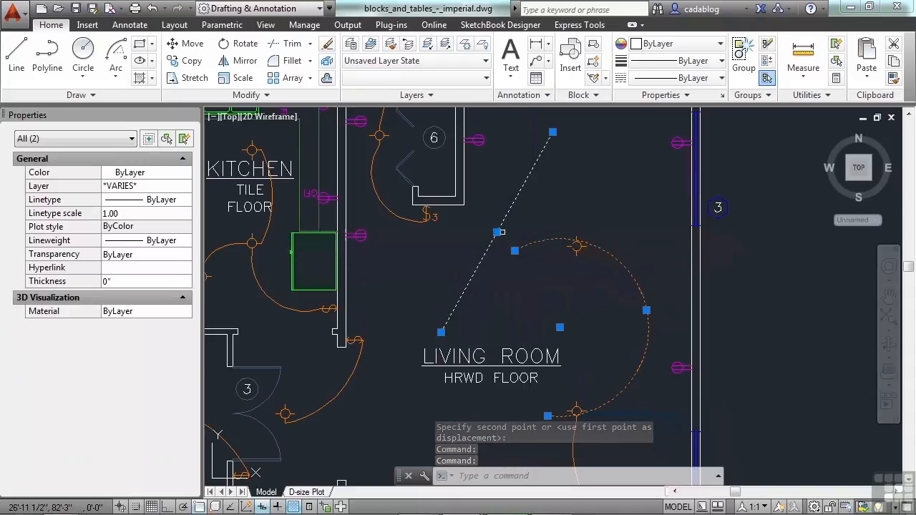
{"action": "left_click", "coordinate": [498, 232]}
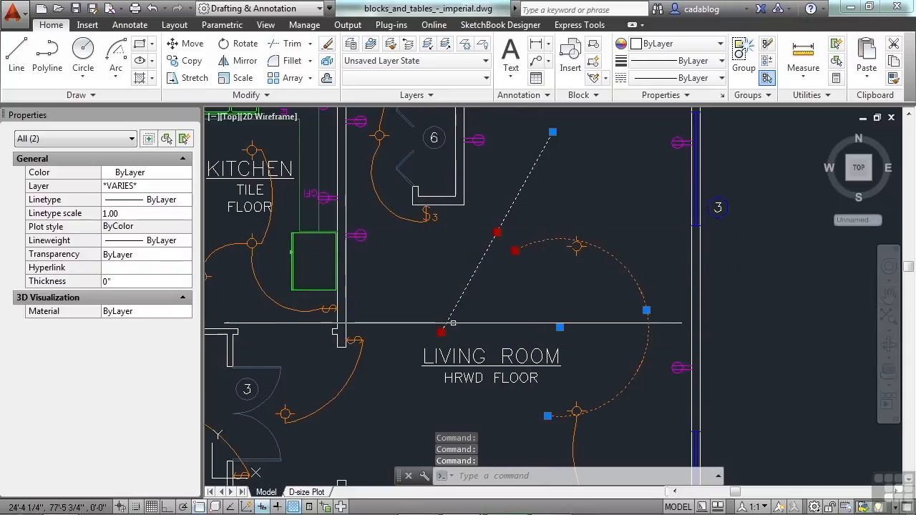
{"action": "left_click", "coordinate": [514, 251], "text": "shift"}
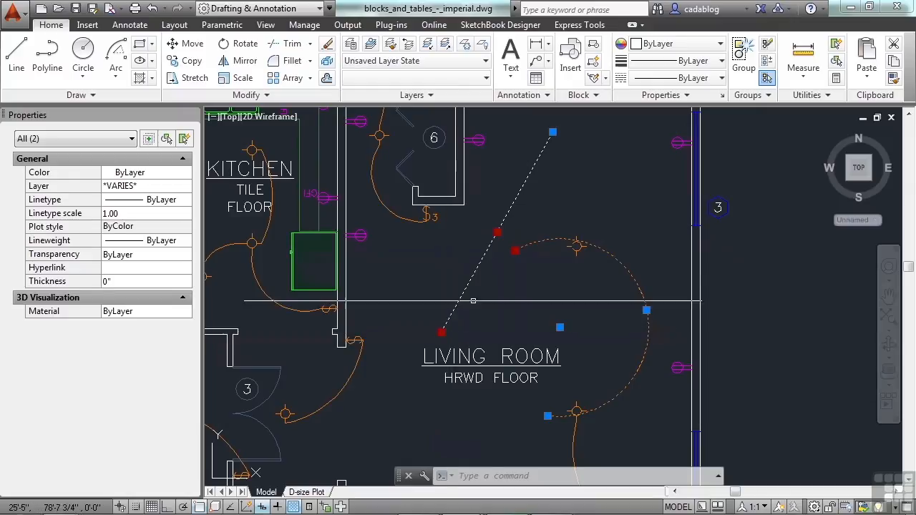
{"action": "left_click", "coordinate": [515, 250]}
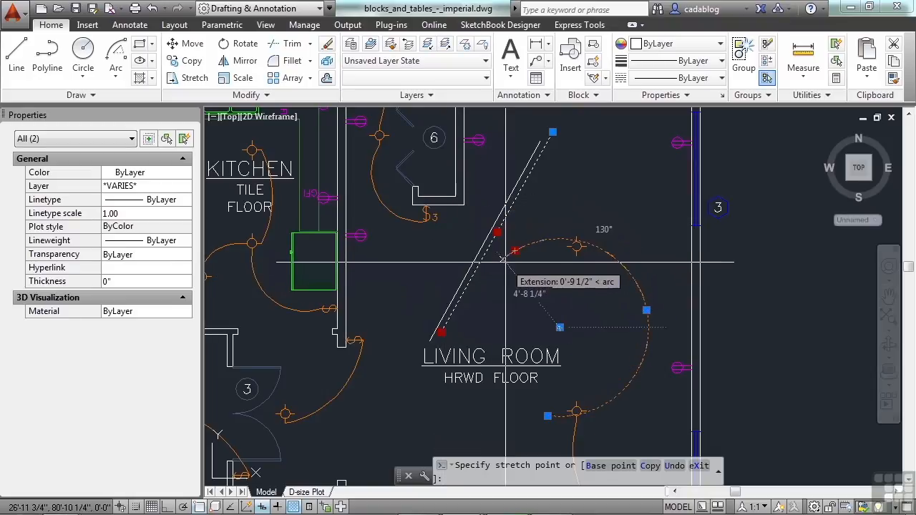
{"action": "left_click", "coordinate": [598, 211]}
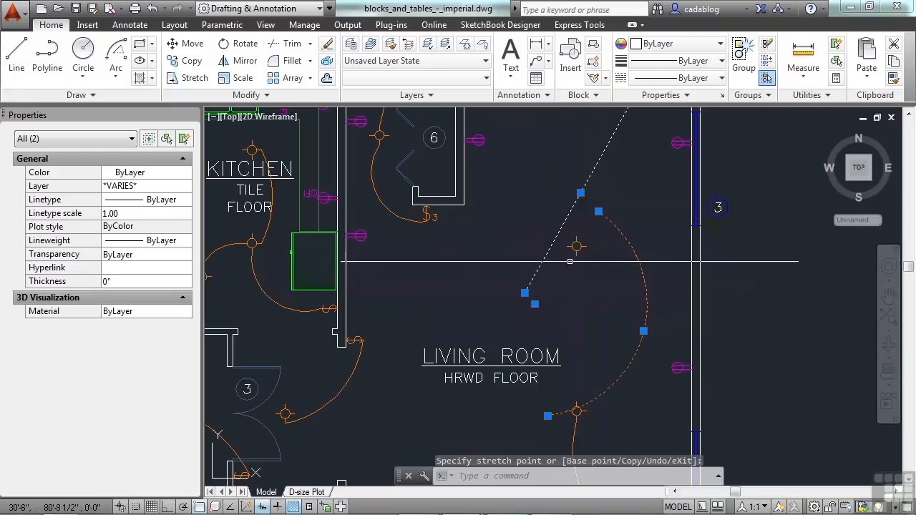
Step: Stretch the line's lower endpoint and the arc's midpoint together to the right, enlarging the arc past the living room's right wall
{"action": "left_click", "coordinate": [598, 211]}
{"action": "mouse_move", "coordinate": [526, 294]}
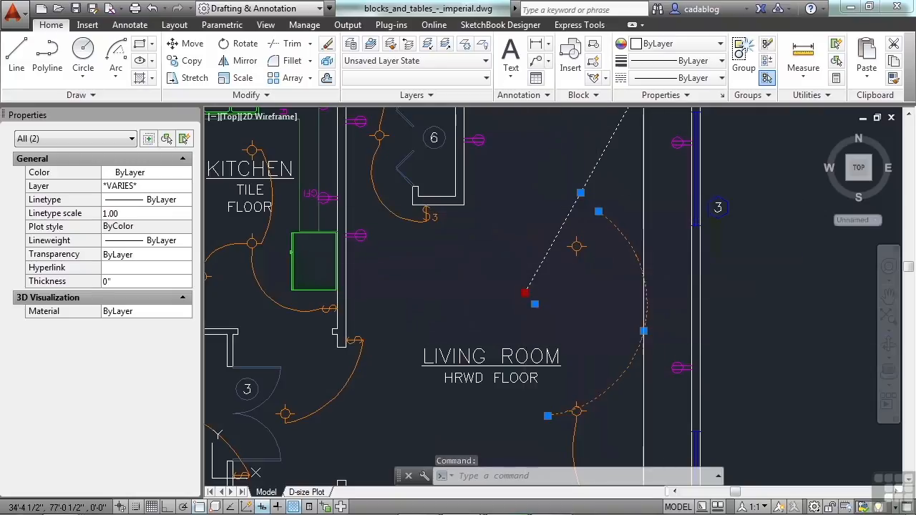
{"action": "left_click", "coordinate": [643, 330], "text": "shift"}
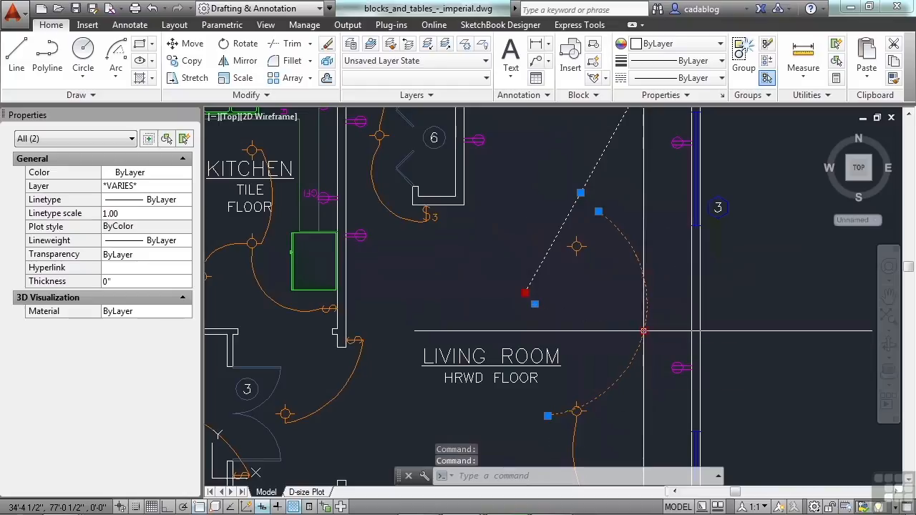
{"action": "left_click", "coordinate": [643, 331]}
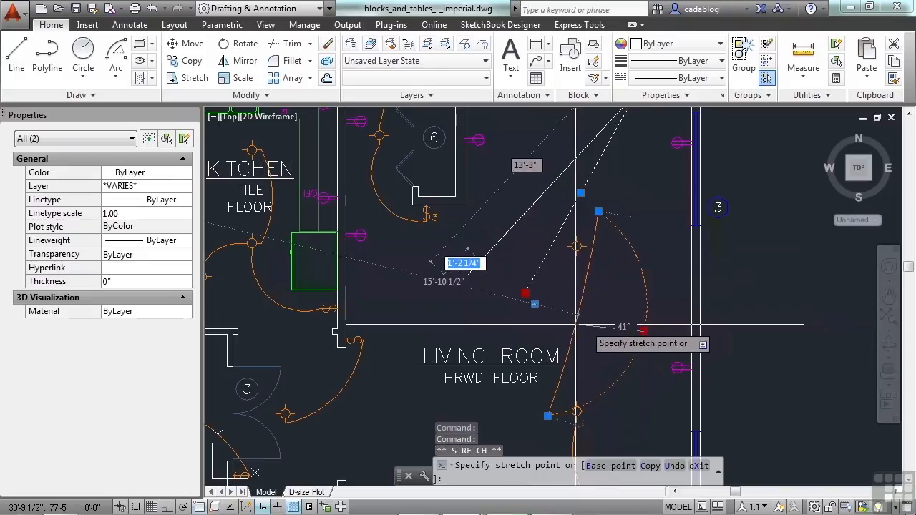
{"action": "scroll", "coordinate": [477, 318], "scroll_direction": "down", "scroll_amount": 2}
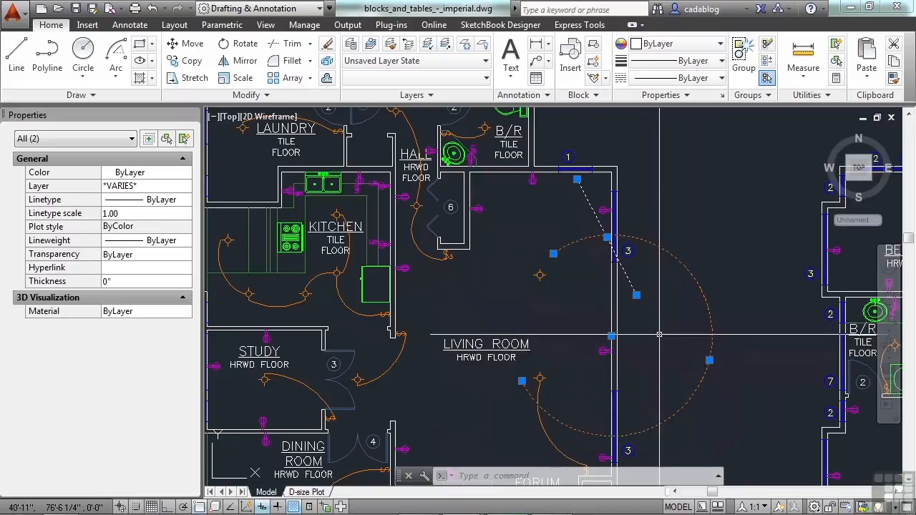
{"action": "key", "text": "Escape"}
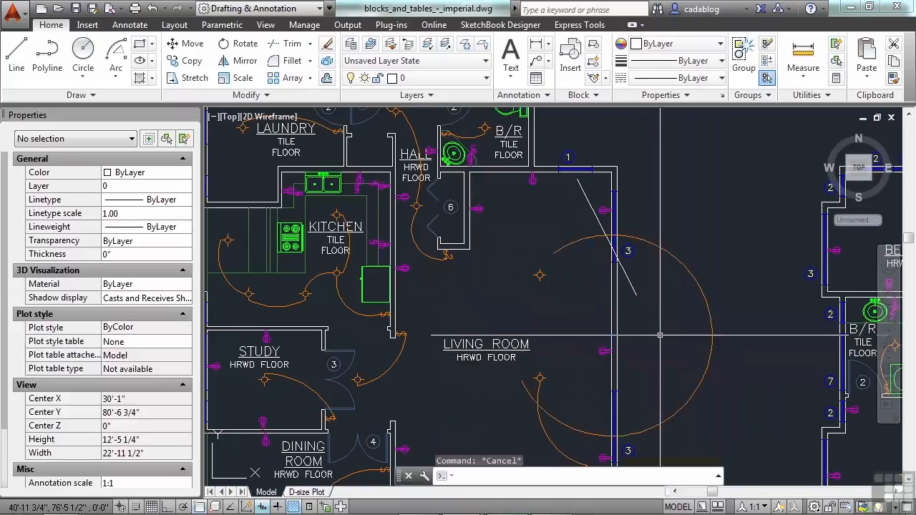
Step: Draw a circle of about 5'-0 1/4" radius above and right of the living room, centered at about 43'-7 1/2", 96'-9 3/4"
{"action": "scroll", "coordinate": [476, 314], "scroll_direction": "down", "scroll_amount": 6}
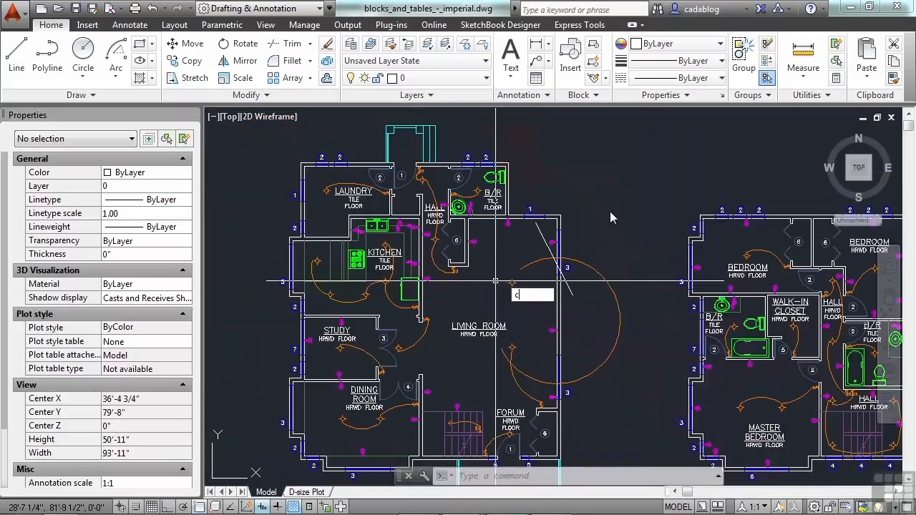
{"action": "type", "text": "C"}
{"action": "key", "text": "Return"}
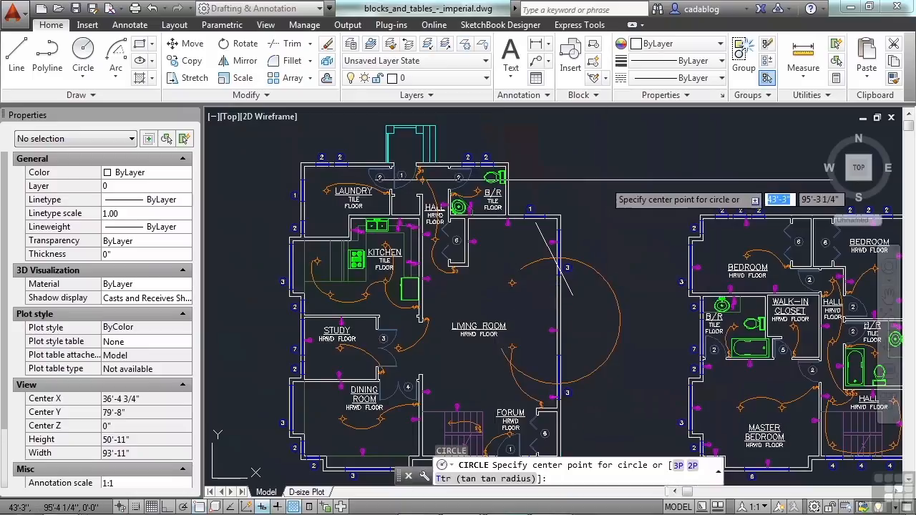
{"action": "left_click", "coordinate": [607, 169]}
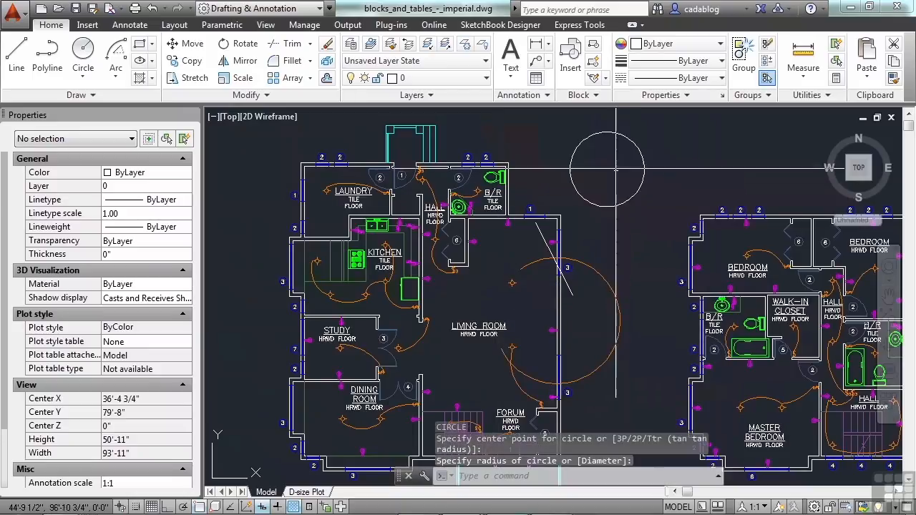
{"action": "scroll", "coordinate": [610, 193], "scroll_direction": "up", "scroll_amount": 3}
Step: Move the circle by its center grip to about 46'-2 1/4", 97'-7 1/4"
{"action": "left_click", "coordinate": [610, 193]}
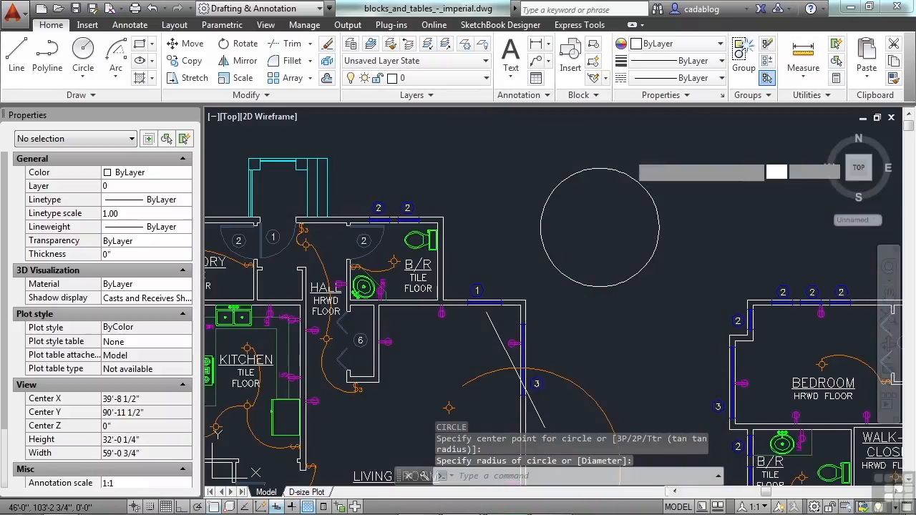
{"action": "left_click", "coordinate": [599, 168]}
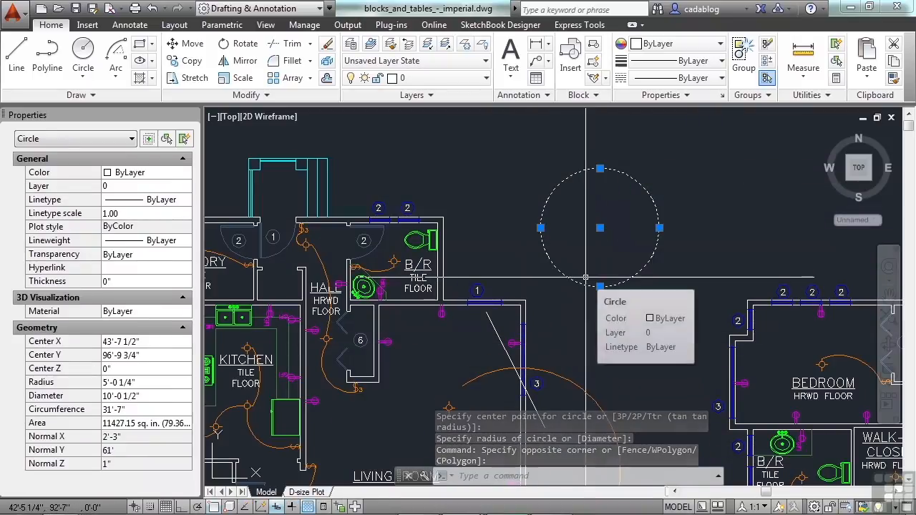
{"action": "left_click", "coordinate": [600, 228]}
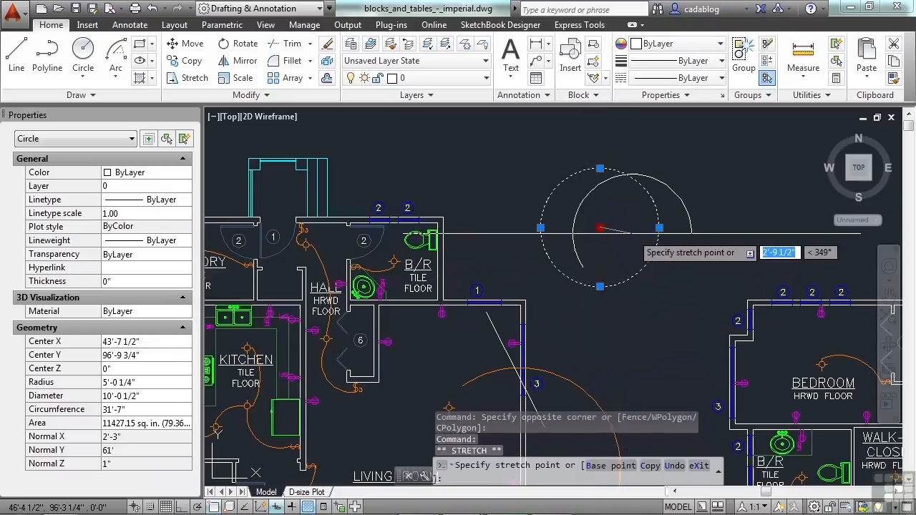
{"action": "left_click", "coordinate": [630, 218]}
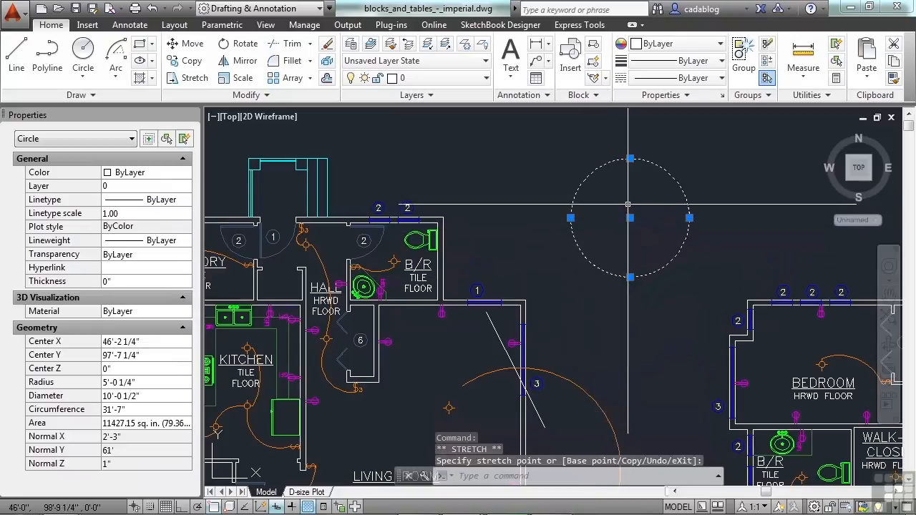
Step: Set the circle's radius to 3' with its right quadrant grip
{"action": "scroll", "coordinate": [653, 197], "scroll_direction": "up", "scroll_amount": 2}
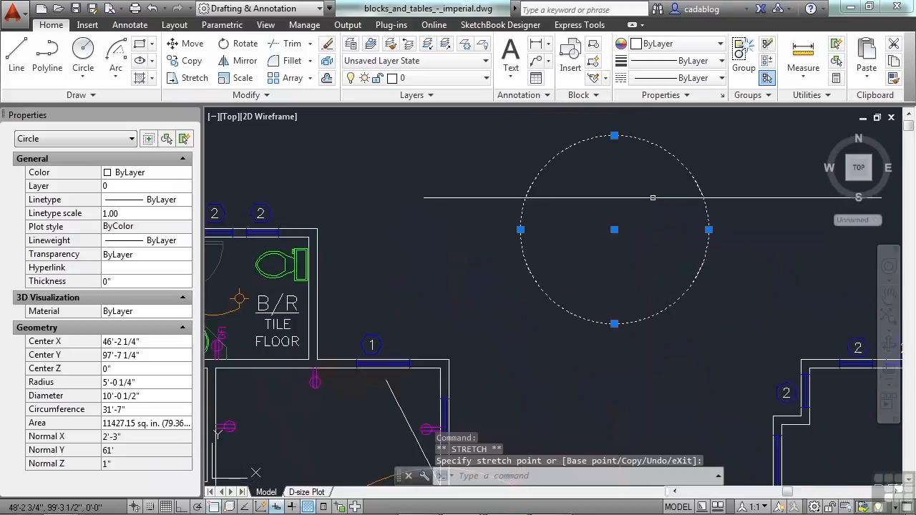
{"action": "left_click", "coordinate": [708, 230]}
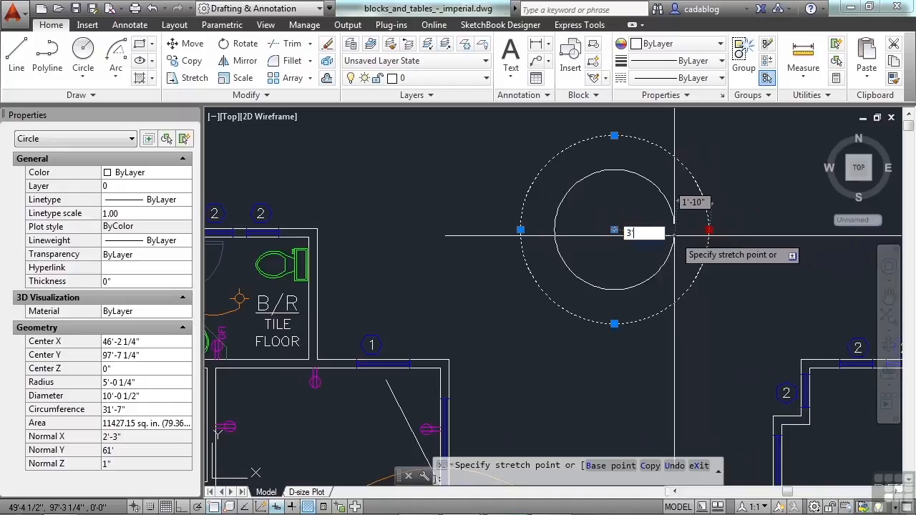
{"action": "key", "text": "Return"}
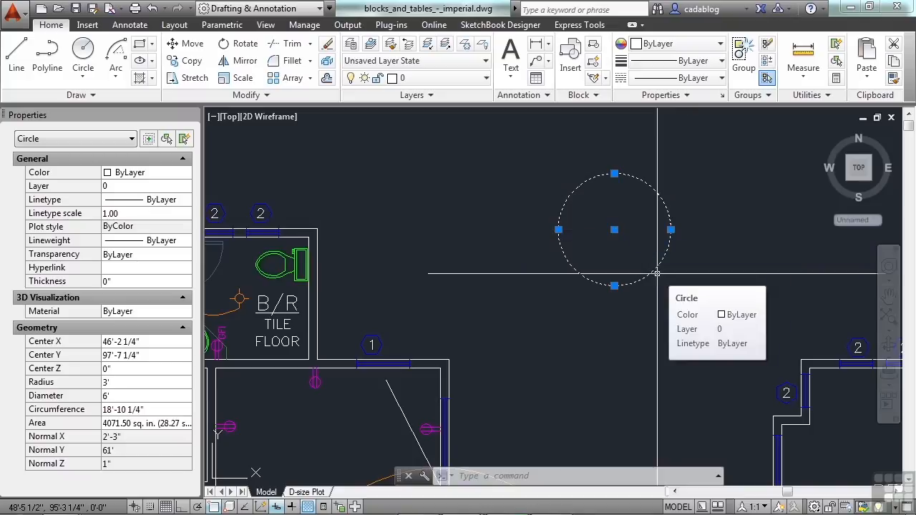
{"action": "key", "text": "Escape"}
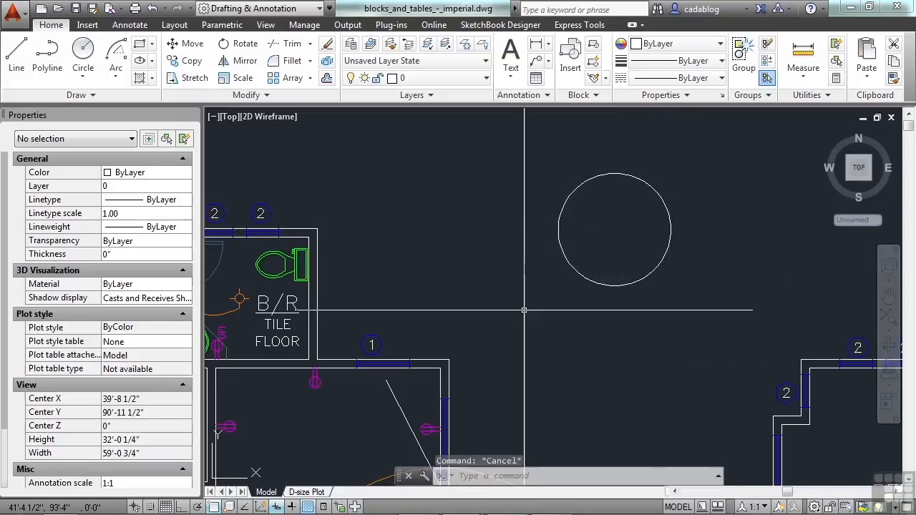
Step: Stretch the diagonal line's upper endpoint by its grip outside the living room, to about 42'-3 3/4", 90'-9 1/2"
{"action": "middle_click_drag", "start_coordinate": [522, 308], "coordinate": [559, 175]}
{"action": "left_click", "coordinate": [430, 262]}
{"action": "left_click", "coordinate": [423, 247]}
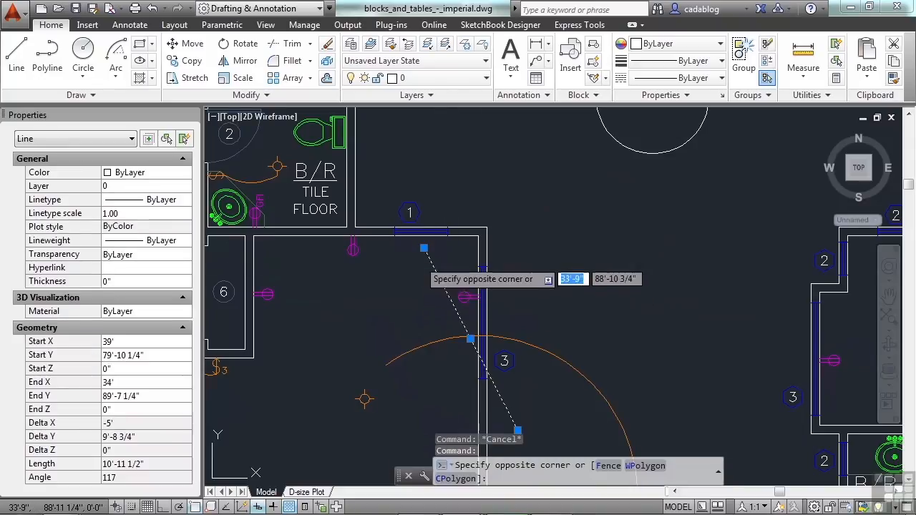
{"action": "left_click", "coordinate": [423, 248]}
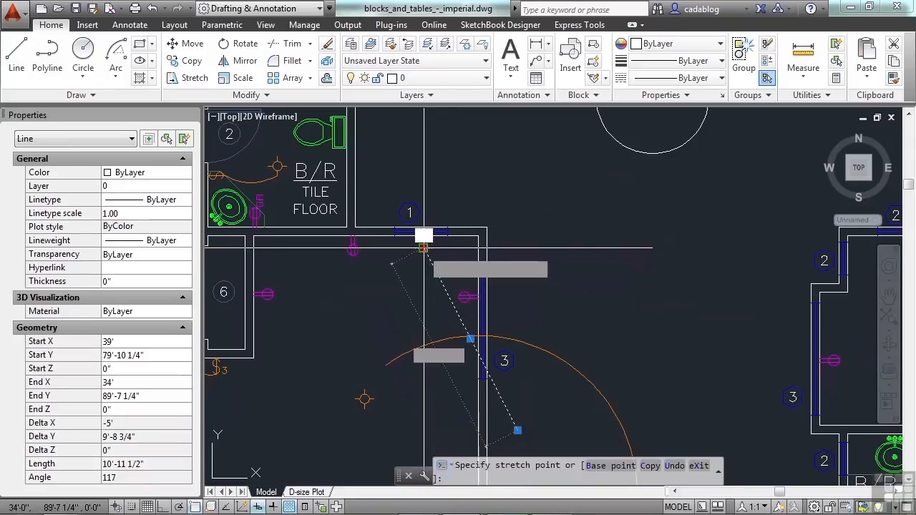
{"action": "left_click", "coordinate": [580, 225]}
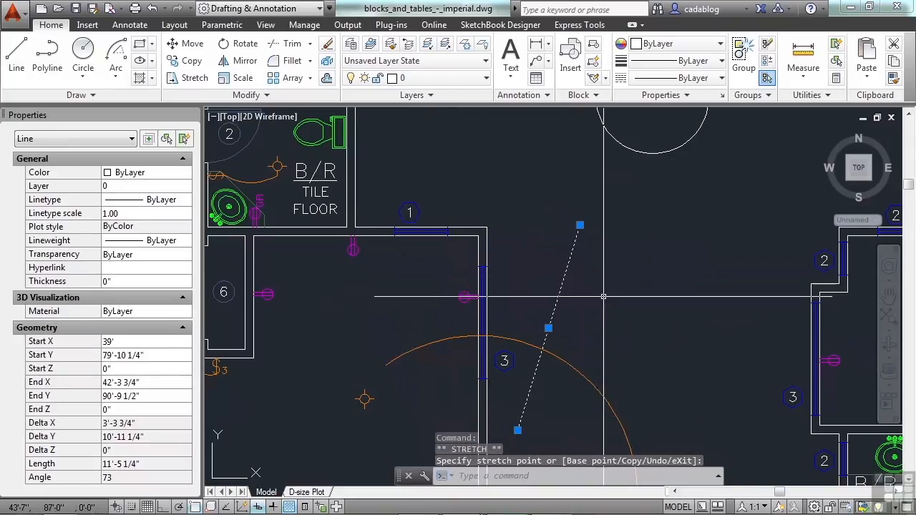
{"action": "key", "text": "Escape"}
{"action": "key", "text": "Escape"}
Step: Stretch the diagonal line's upper endpoint farther right and slightly down using the Stretch command with a crossing window around that endpoint
{"action": "type", "text": "s"}
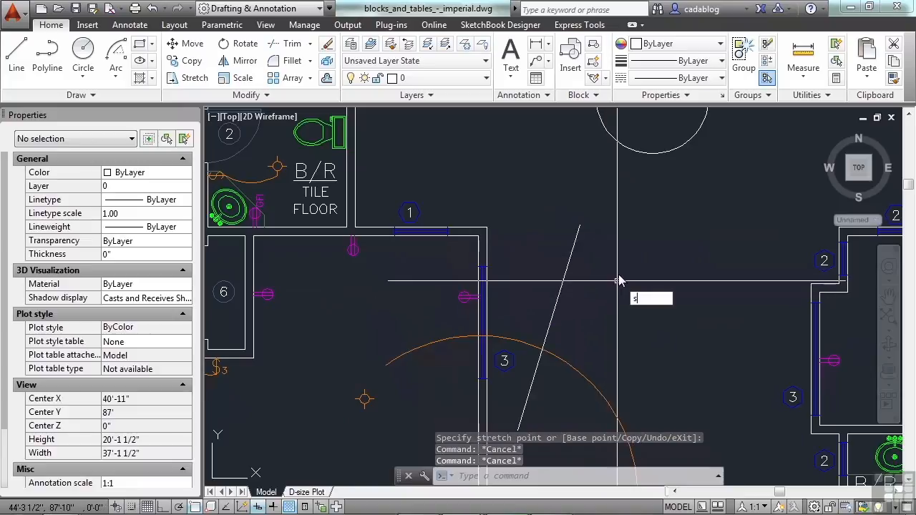
{"action": "key", "text": "Return"}
{"action": "left_click", "coordinate": [603, 183]}
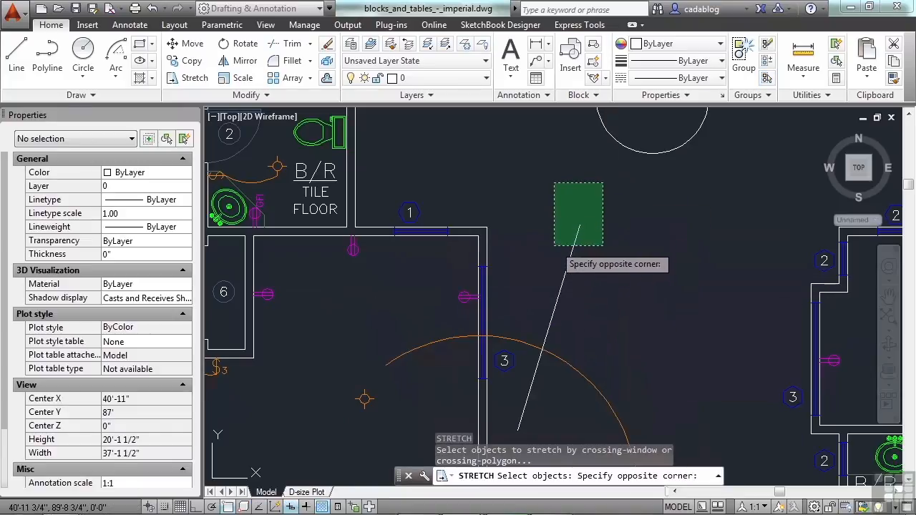
{"action": "left_click", "coordinate": [554, 244]}
{"action": "key", "text": "Return"}
{"action": "left_click", "coordinate": [583, 253]}
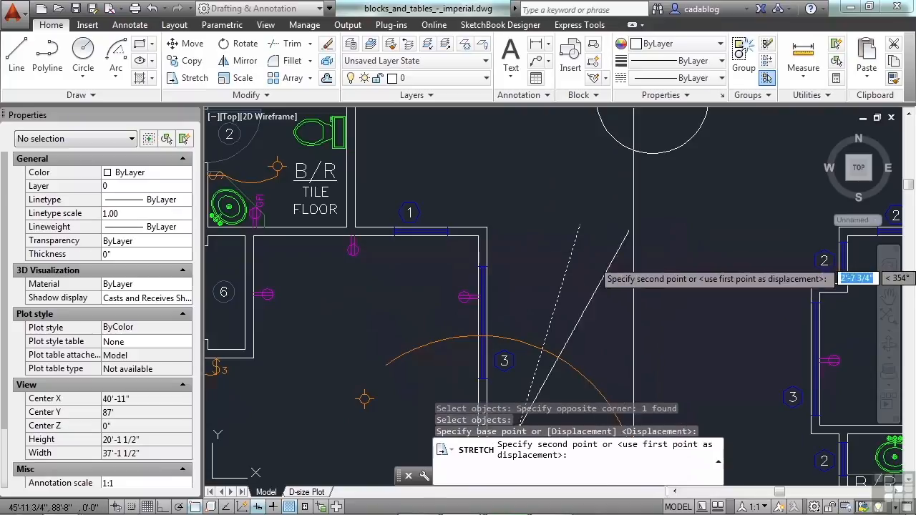
{"action": "left_click", "coordinate": [650, 276]}
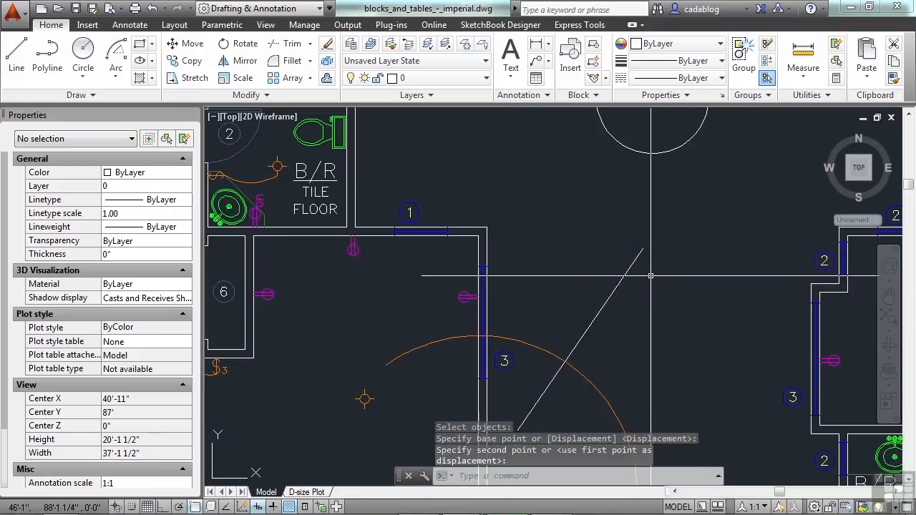
Step: Stretch the diagonal line's upper endpoint by its grip to about 42'-6 1/2", 90'-4 1/2", and clear the selection
{"action": "left_click", "coordinate": [638, 253]}
{"action": "left_click", "coordinate": [641, 251]}
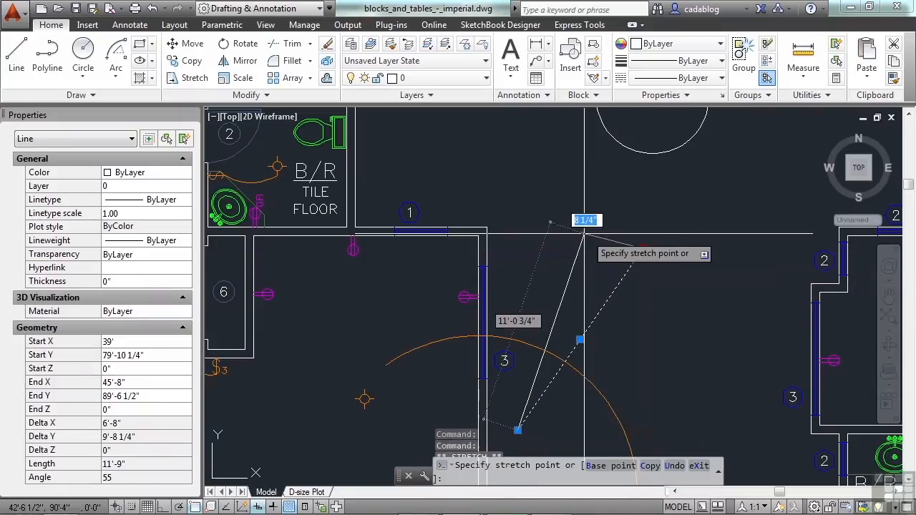
{"action": "left_click", "coordinate": [583, 232]}
{"action": "key", "text": "Escape"}
{"action": "key", "text": "Escape"}
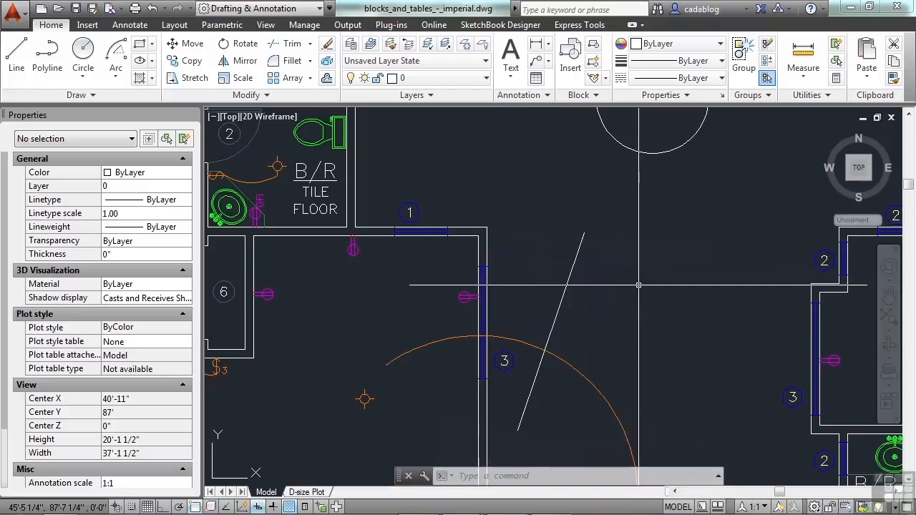
Step: Move the diagonal line by its midpoint grip until its upper endpoint sits just below the circle, at about 46'-6", 92'-8 1/2"
{"action": "left_click", "coordinate": [638, 299]}
{"action": "left_click", "coordinate": [551, 308]}
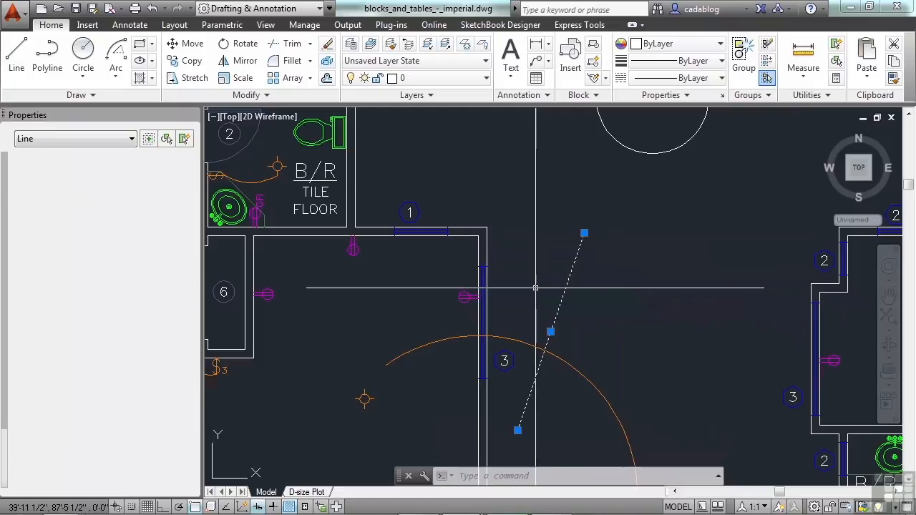
{"action": "left_click", "coordinate": [550, 331]}
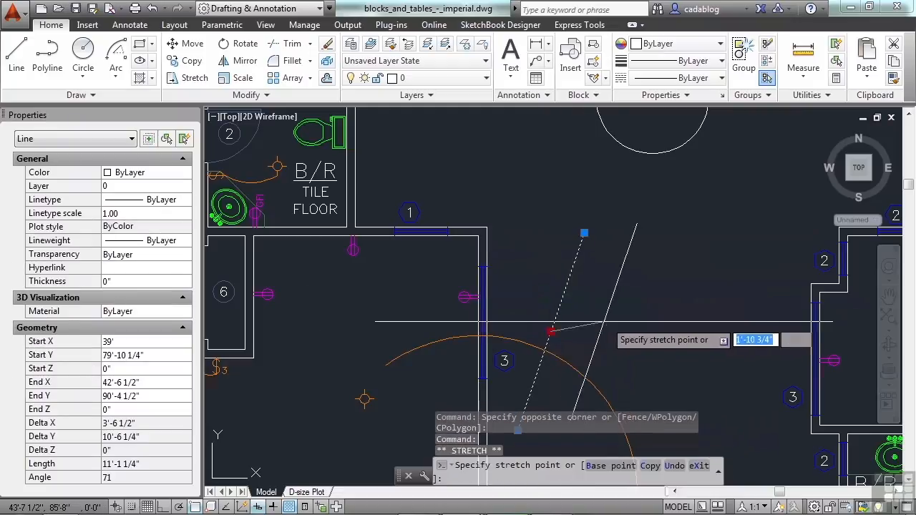
{"action": "scroll", "coordinate": [608, 282], "scroll_direction": "down", "scroll_amount": 2}
Step: Add the circle to the selection and stretch its lower quadrant grip and the line's upper endpoint grip together, down and to the left
{"action": "left_click", "coordinate": [635, 176]}
{"action": "left_click", "coordinate": [614, 209]}
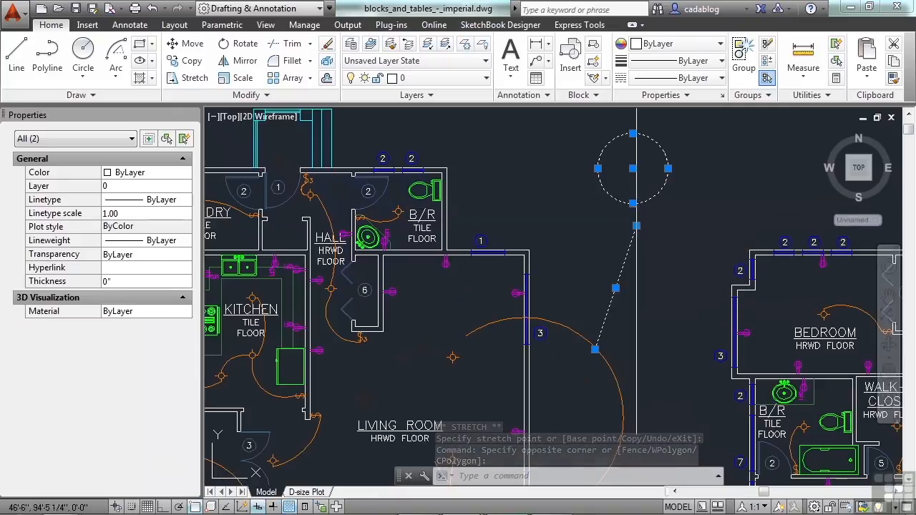
{"action": "left_click", "coordinate": [636, 225]}
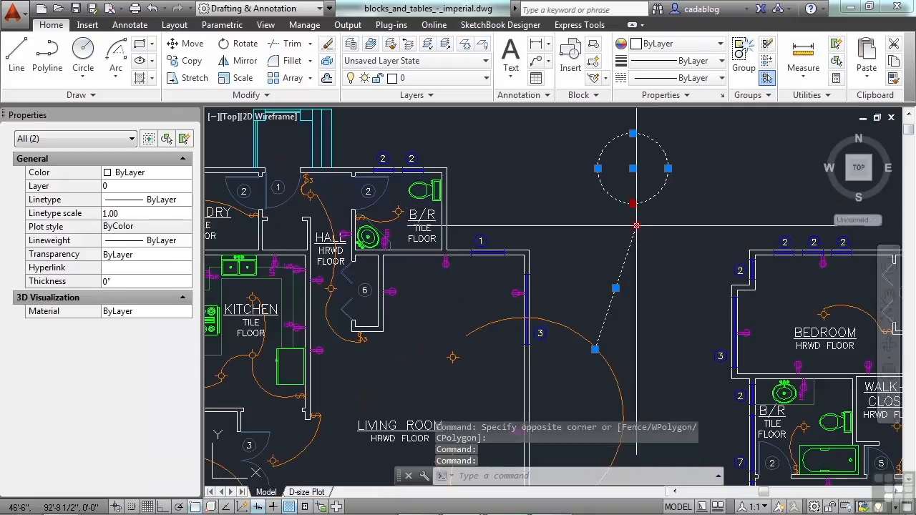
{"action": "left_click", "coordinate": [636, 225]}
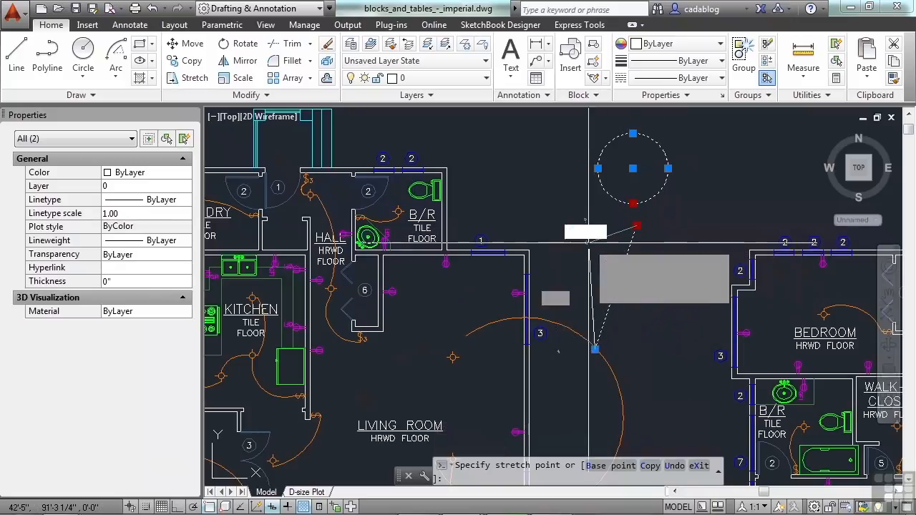
{"action": "type", "text": "2"}
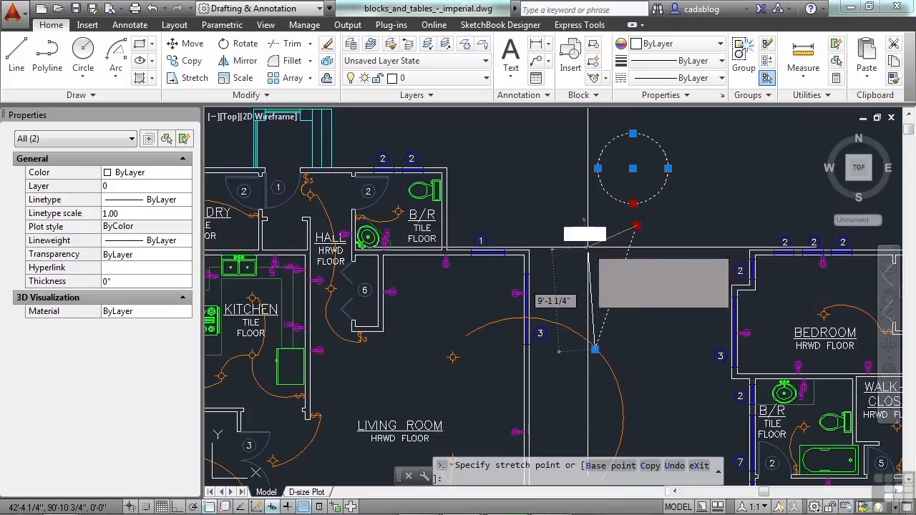
{"action": "left_click", "coordinate": [603, 256]}
Step: Stretch the line's upper endpoint by its grip onto the circle's lower quadrant, and clear the selection
{"action": "left_click", "coordinate": [602, 256]}
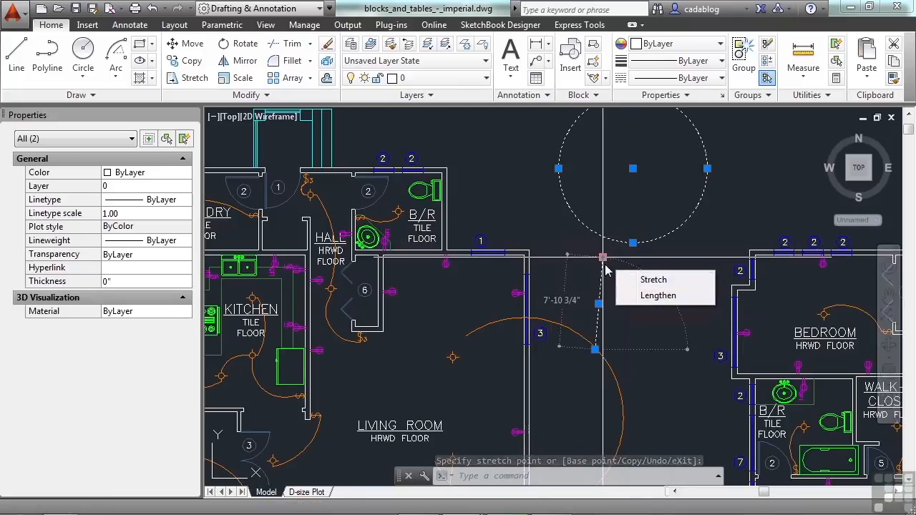
{"action": "left_click", "coordinate": [633, 244]}
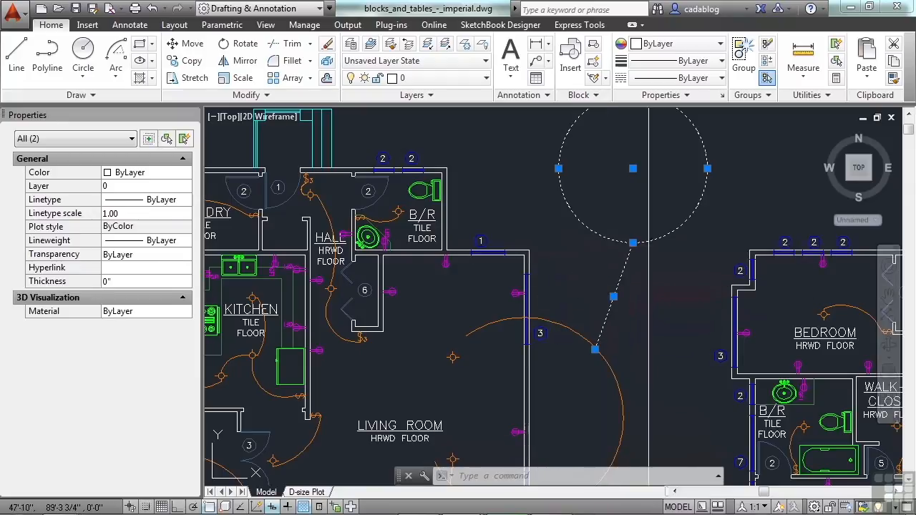
{"action": "key", "text": "Escape"}
Step: Cycle the line's lower endpoint grip through the Move, Rotate, Scale, Mirror and Stretch modes, and cancel without editing the line
{"action": "left_click", "coordinate": [636, 269]}
{"action": "left_click", "coordinate": [609, 284]}
{"action": "scroll", "coordinate": [601, 341], "scroll_direction": "up", "scroll_amount": 2}
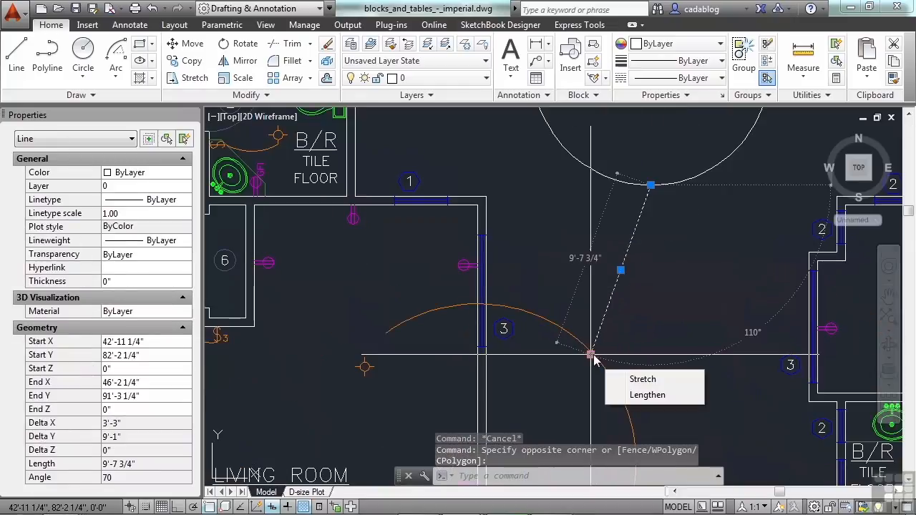
{"action": "left_click", "coordinate": [591, 353]}
{"action": "key", "text": "space"}
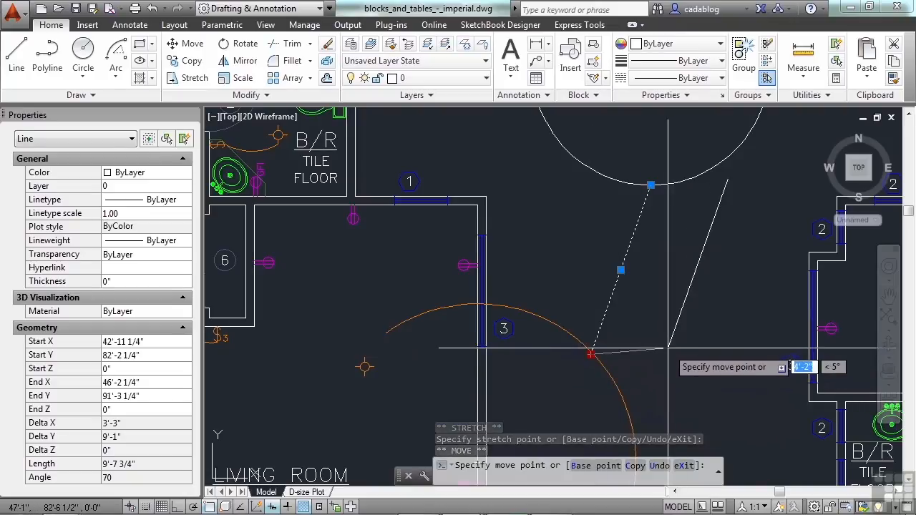
{"action": "key", "text": "space"}
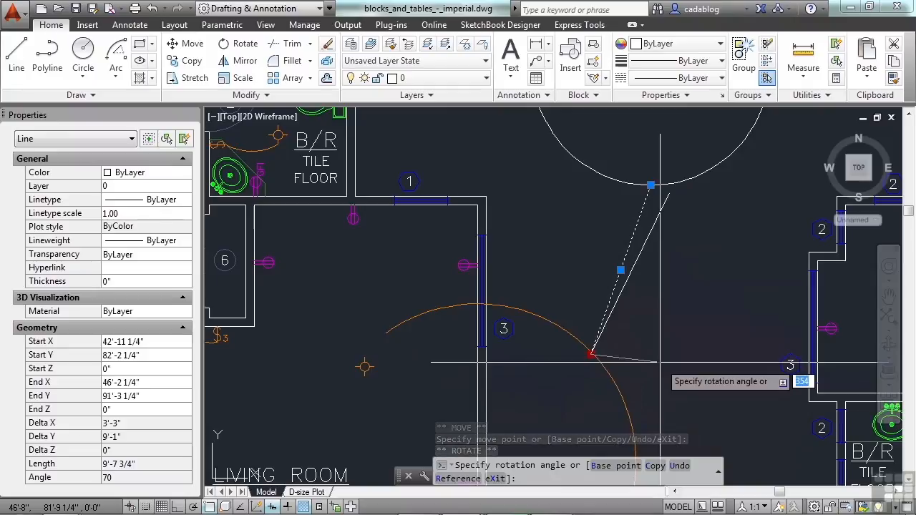
{"action": "key", "text": "space"}
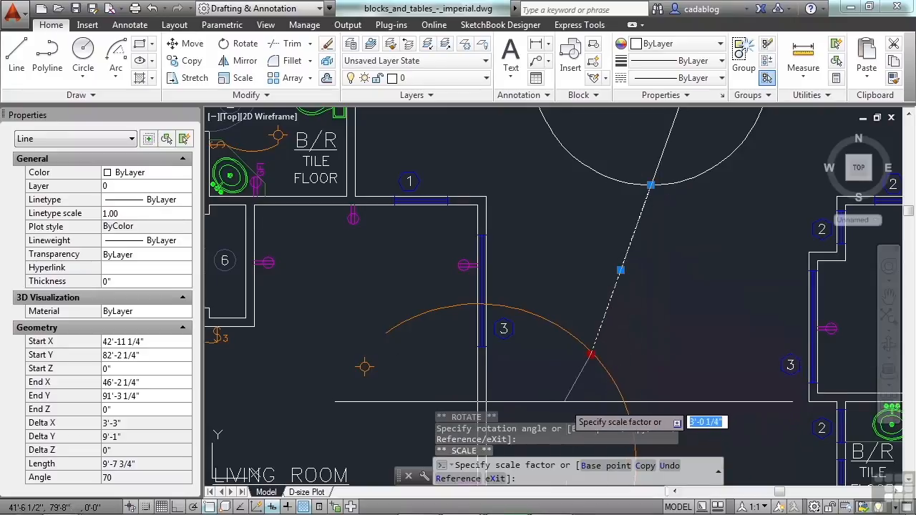
{"action": "scroll", "coordinate": [591, 354], "scroll_direction": "down", "scroll_amount": 4}
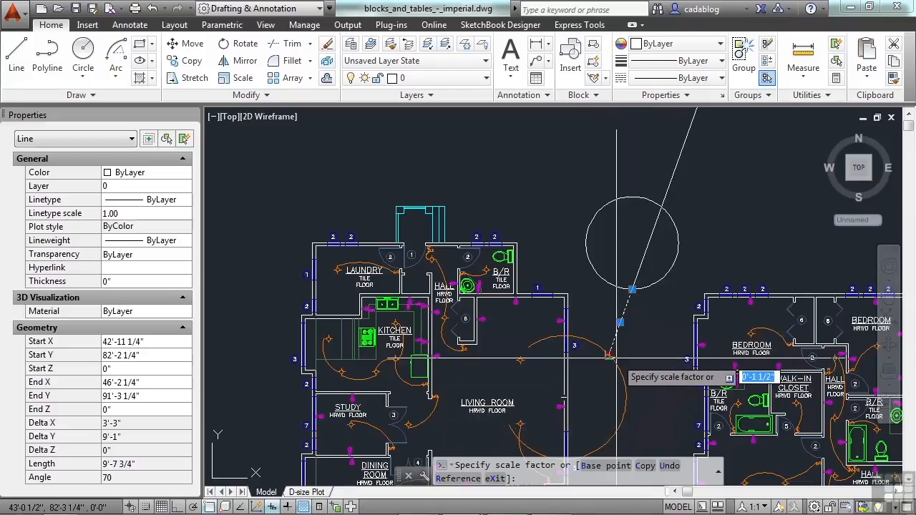
{"action": "scroll", "coordinate": [616, 356], "scroll_direction": "up", "scroll_amount": 3}
{"action": "key", "text": "space"}
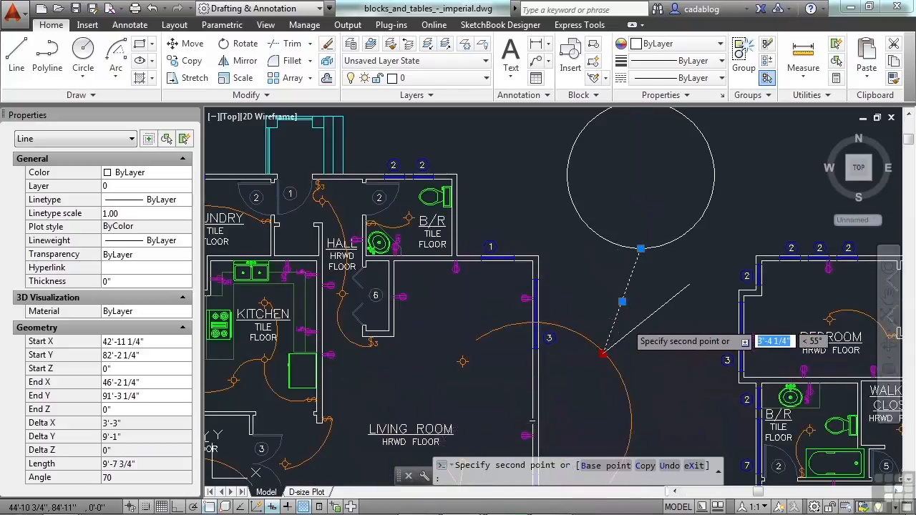
{"action": "key", "text": "space"}
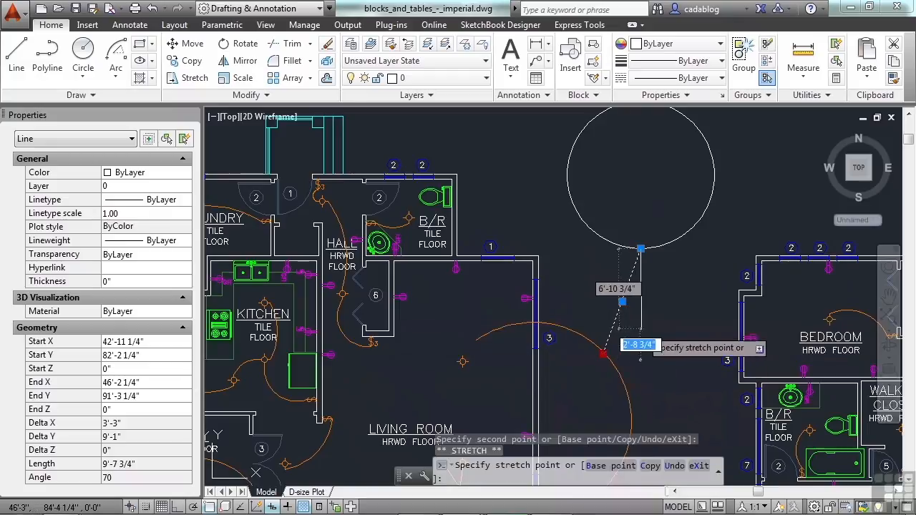
{"action": "key", "text": "Escape"}
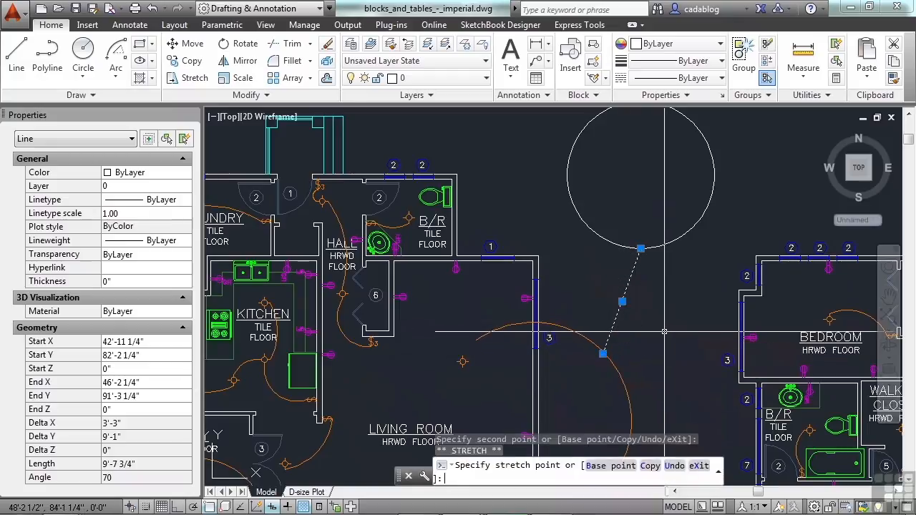
{"action": "key", "text": "Escape"}
{"action": "key", "text": "Escape"}
Step: Draw an open two-segment polyline about 18'-7" long in the empty area above the bedrooms, to the right of the circle
{"action": "middle_click_drag", "start_coordinate": [642, 187], "coordinate": [587, 267]}
{"action": "key", "text": "Return"}
{"action": "scroll", "coordinate": [587, 267], "scroll_direction": "down", "scroll_amount": 2}
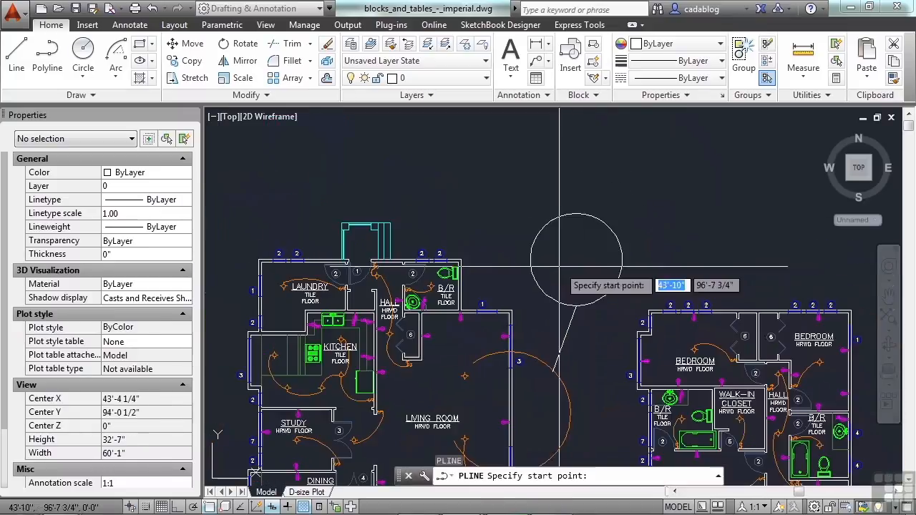
{"action": "left_click", "coordinate": [651, 185]}
{"action": "left_click", "coordinate": [713, 192]}
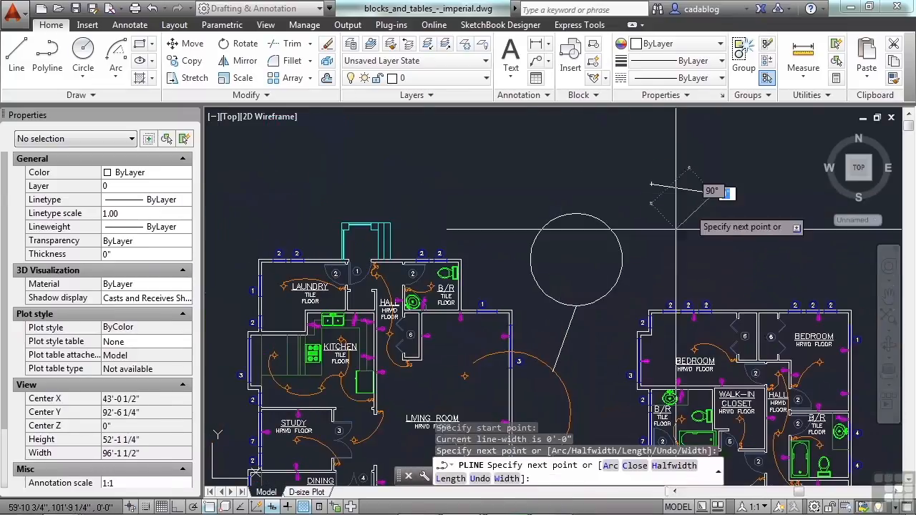
{"action": "left_click", "coordinate": [666, 247]}
{"action": "key", "text": "Return"}
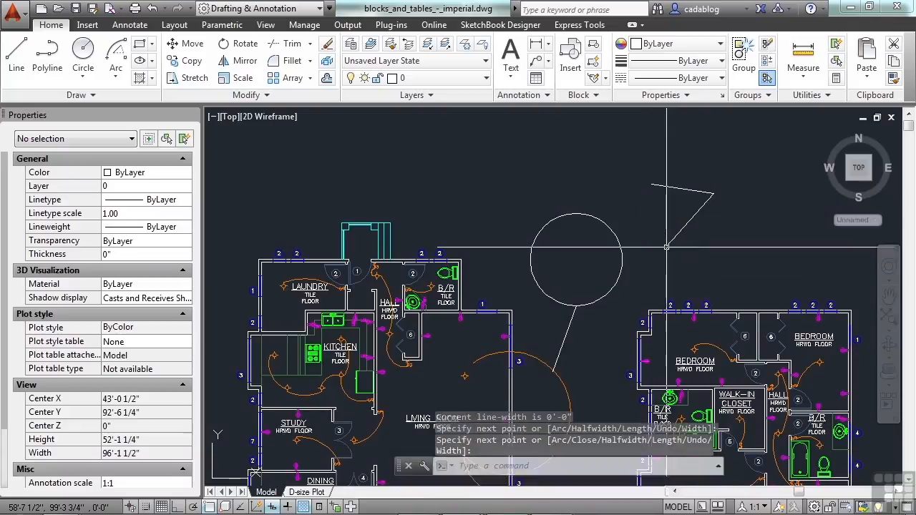
Step: Place four copies of the polyline from its lower endpoint grip using Move mode with Copy, three to its right and one above left
{"action": "scroll", "coordinate": [723, 212], "scroll_direction": "up", "scroll_amount": 2}
{"action": "left_click", "coordinate": [723, 176]}
{"action": "left_click", "coordinate": [677, 247]}
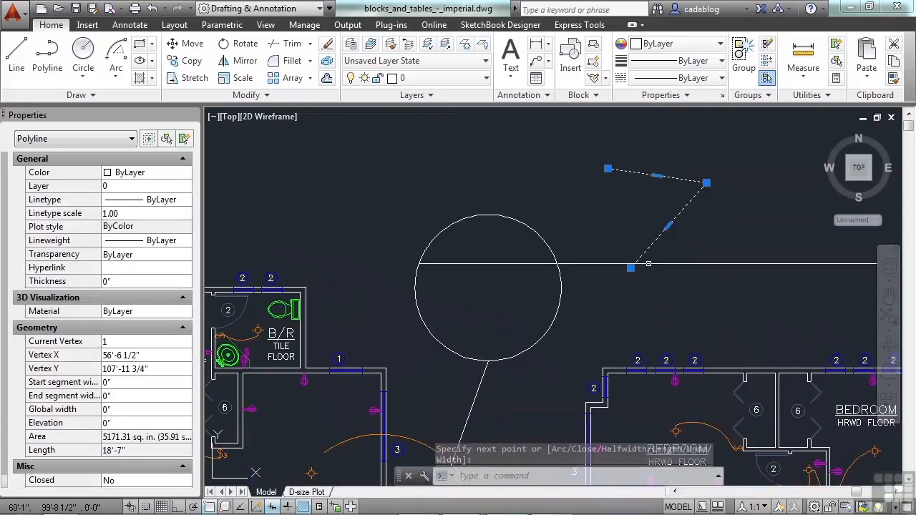
{"action": "left_click", "coordinate": [631, 268]}
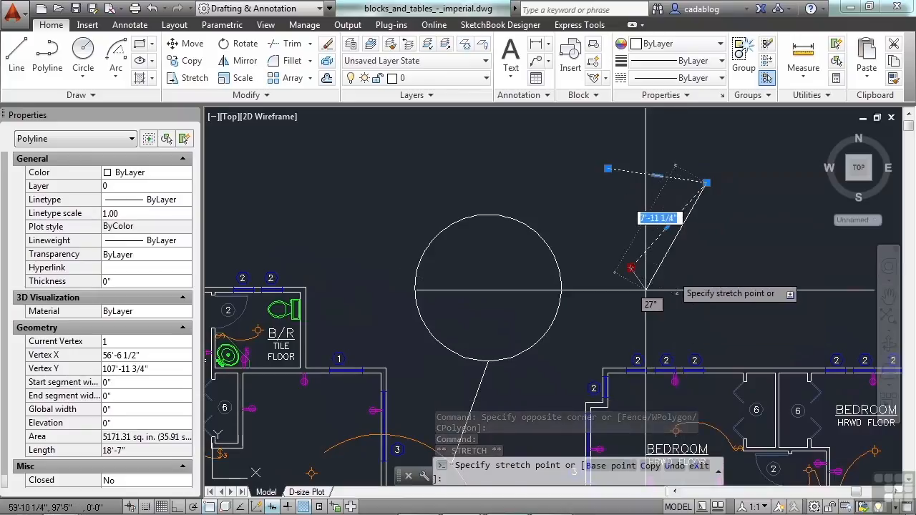
{"action": "key", "text": "space"}
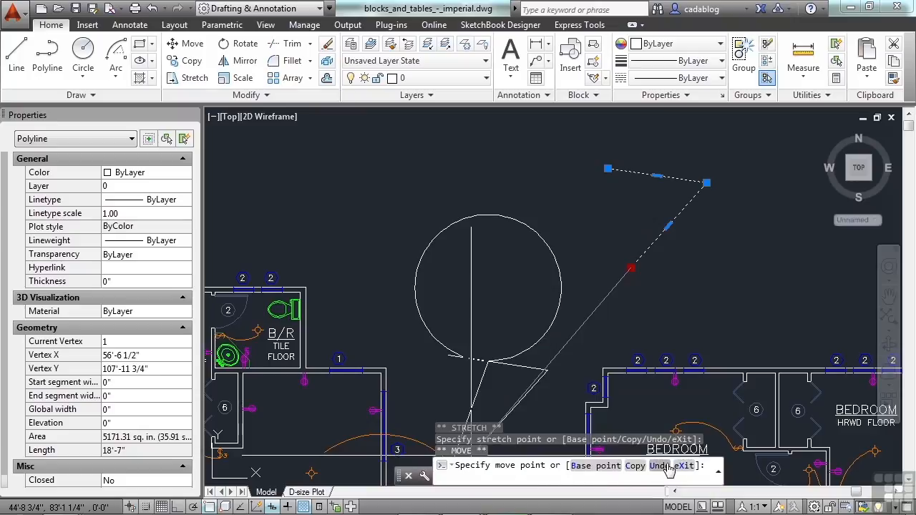
{"action": "left_click", "coordinate": [633, 466]}
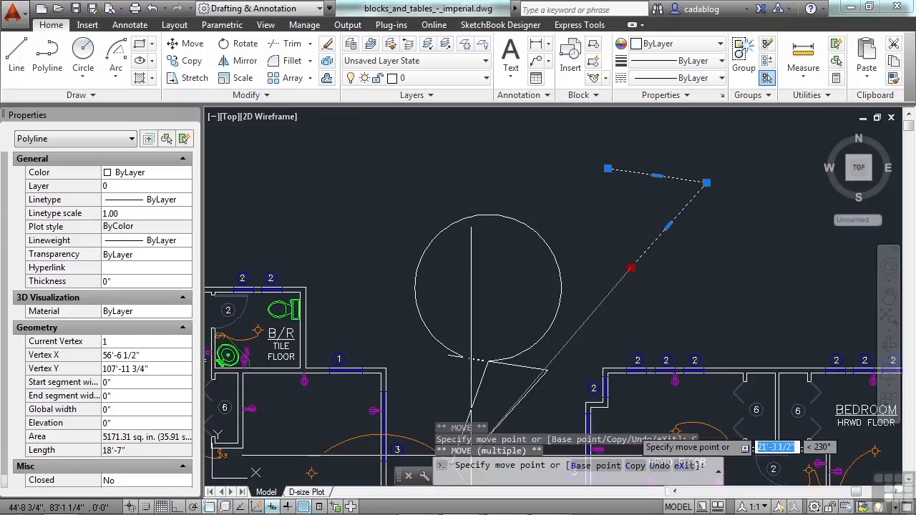
{"action": "scroll", "coordinate": [568, 284], "scroll_direction": "down", "scroll_amount": 2}
{"action": "left_click", "coordinate": [649, 272]}
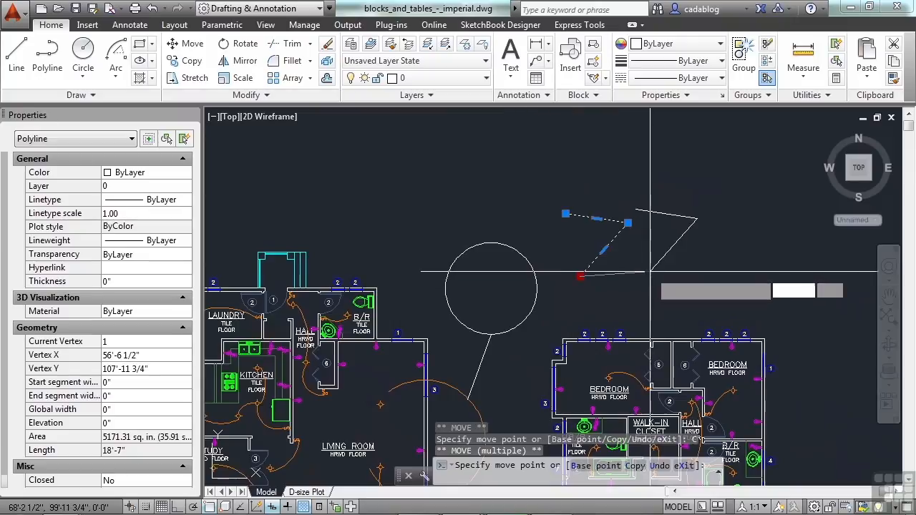
{"action": "left_click", "coordinate": [715, 279]}
{"action": "left_click", "coordinate": [776, 285]}
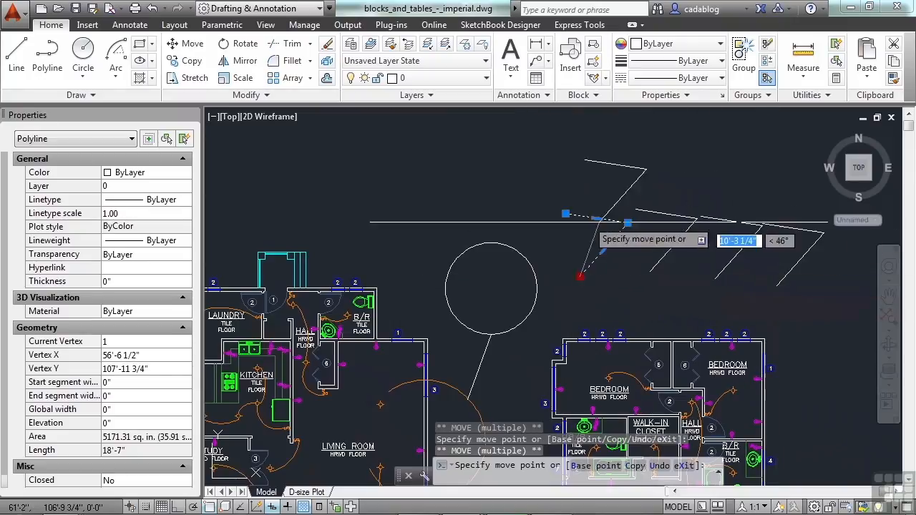
{"action": "left_click", "coordinate": [521, 204]}
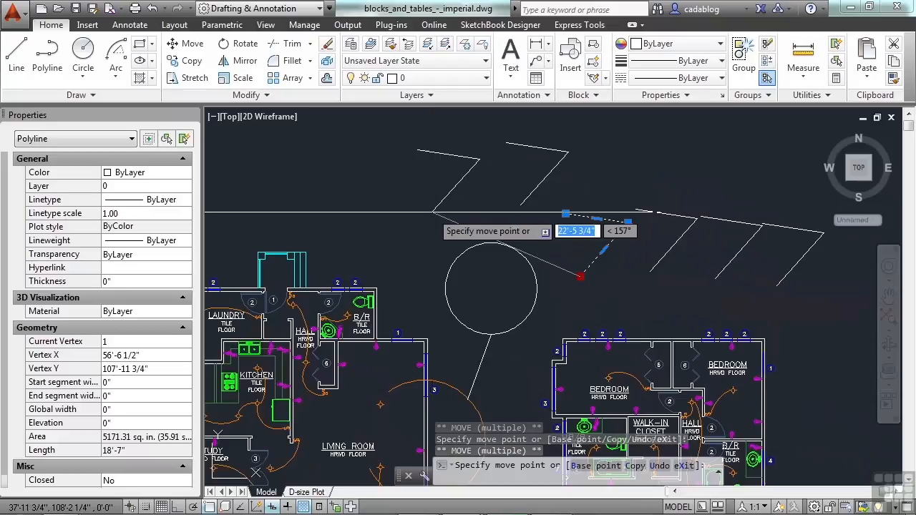
{"action": "key", "text": "Return"}
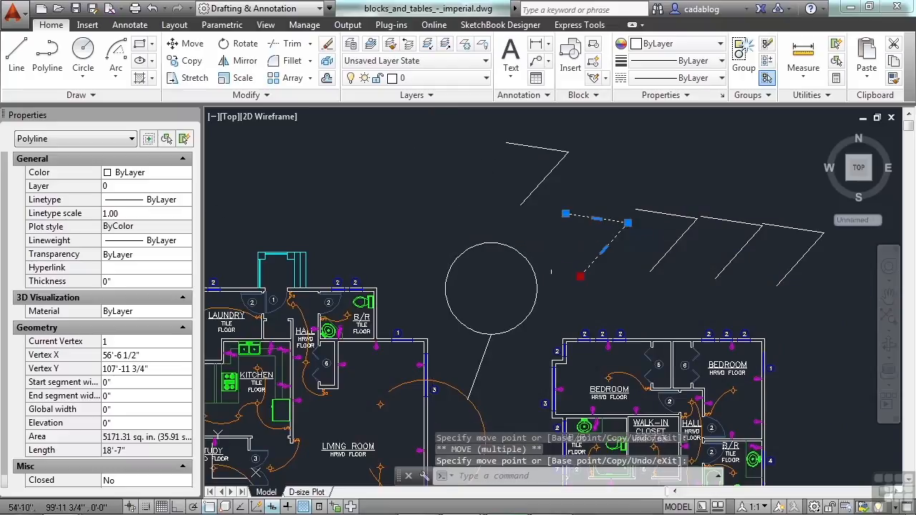
Step: Rotate the original polyline 45° about its lower endpoint grip
{"action": "left_click", "coordinate": [580, 276]}
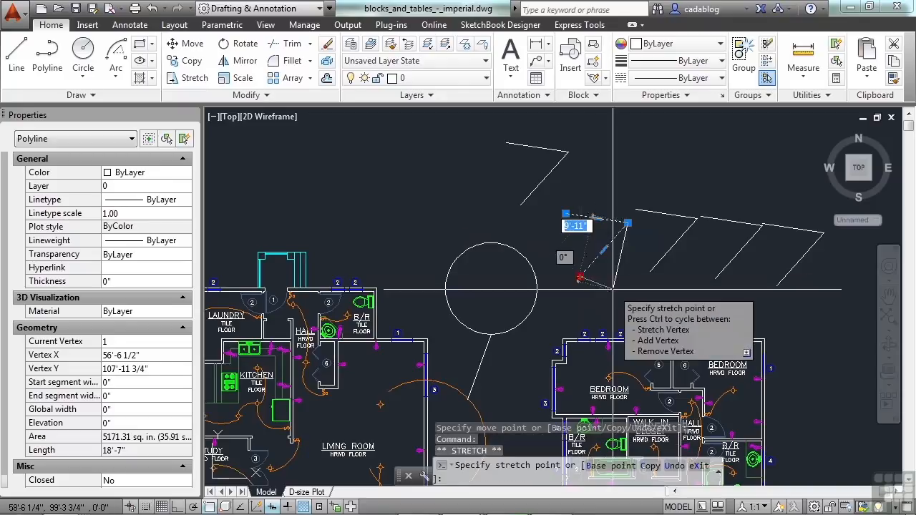
{"action": "key", "text": "space"}
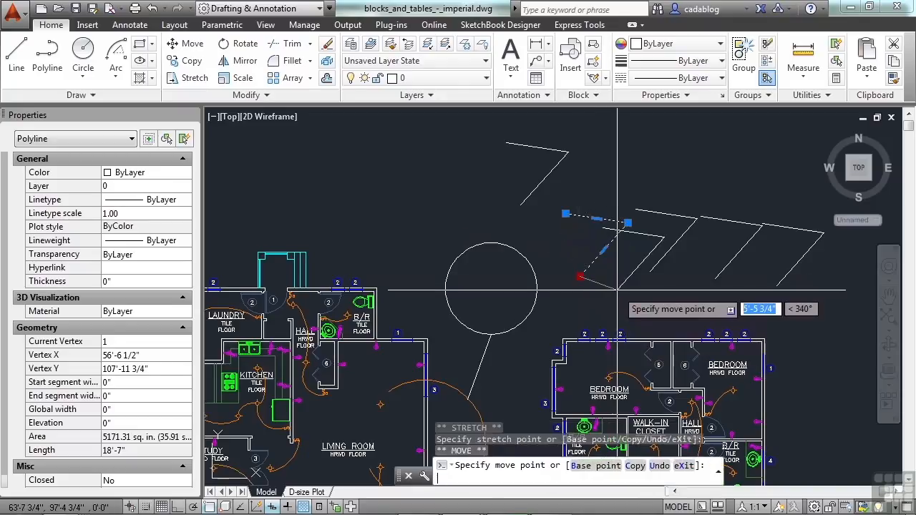
{"action": "key", "text": "space"}
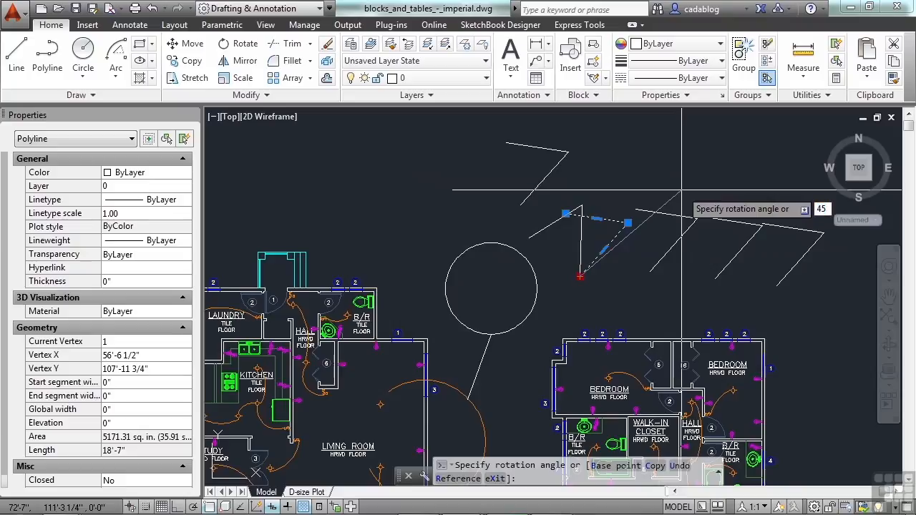
{"action": "key", "text": "Return"}
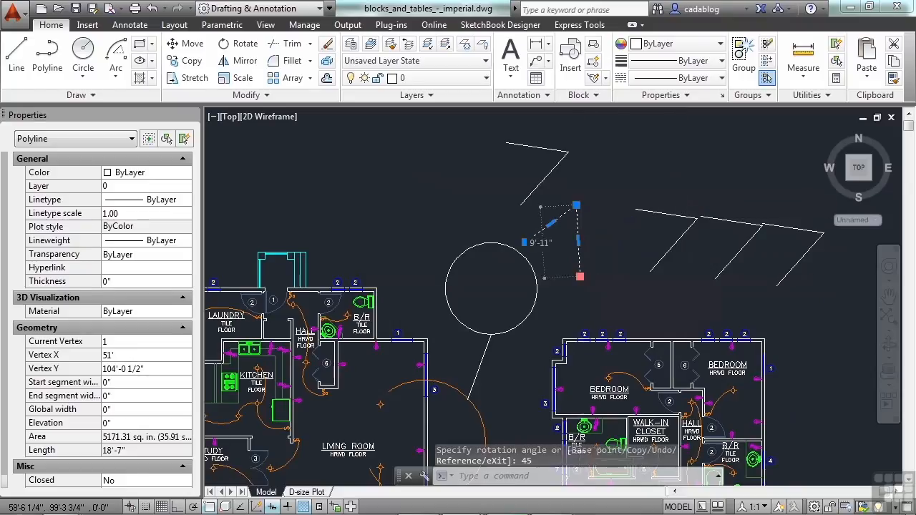
Step: Scale the rotated polyline by a factor of 2 about its lower endpoint grip
{"action": "left_click", "coordinate": [580, 276]}
{"action": "key", "text": "space"}
{"action": "key", "text": "space"}
{"action": "key", "text": "space"}
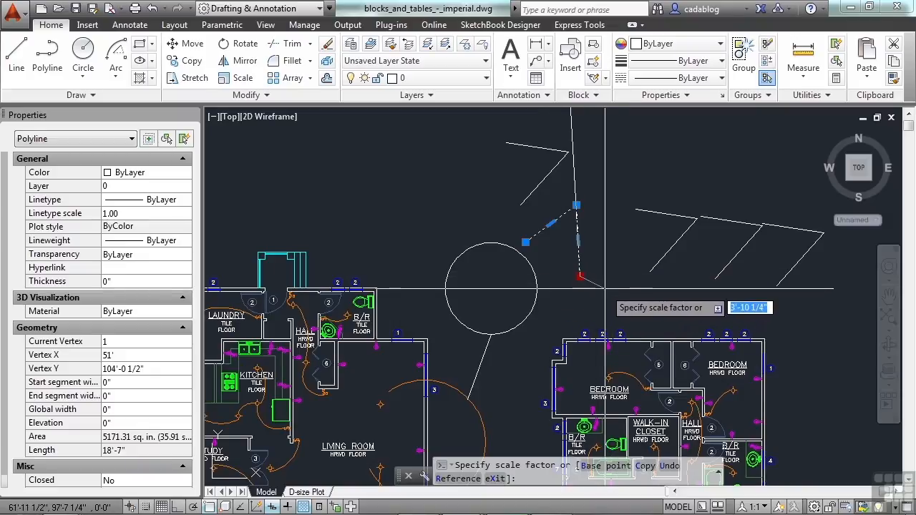
{"action": "key", "text": "Return"}
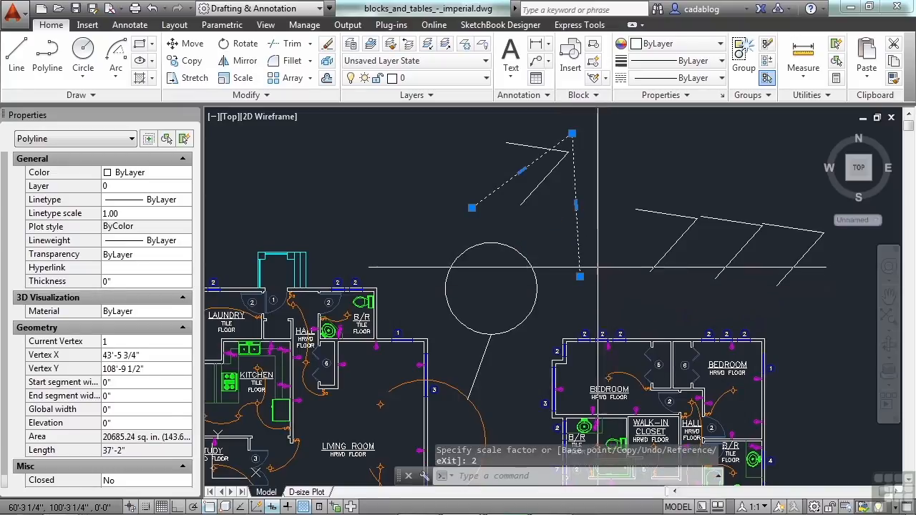
Step: Mirror the enlarged polyline across its near-vertical segment from its lower endpoint grip, without keeping the original, and deselect it
{"action": "left_click", "coordinate": [579, 276]}
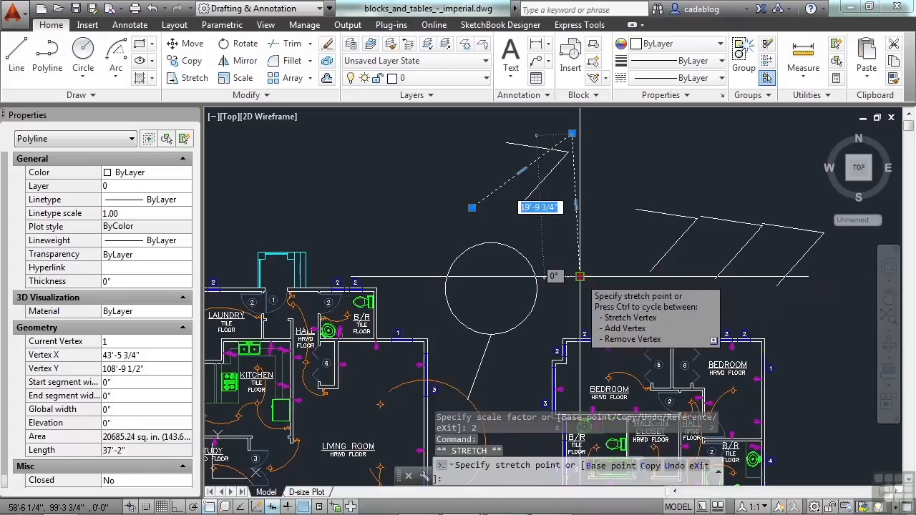
{"action": "key", "text": "space"}
{"action": "key", "text": "space"}
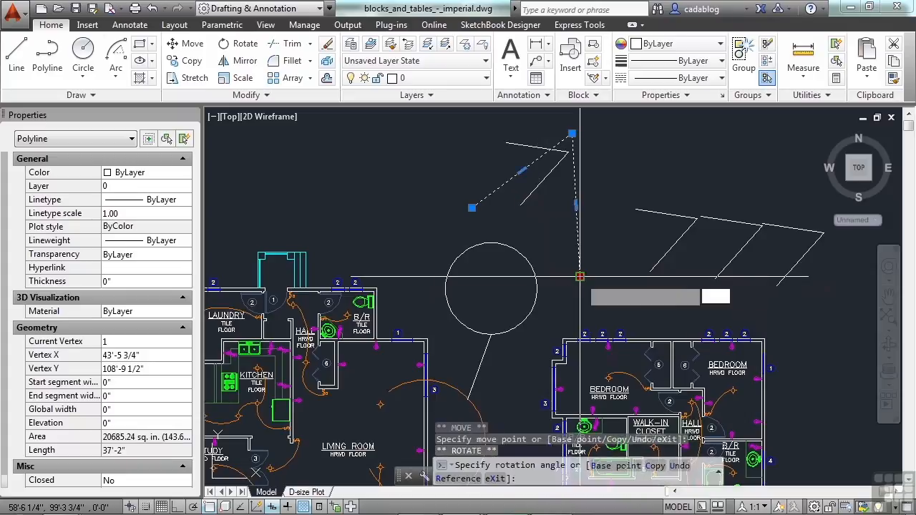
{"action": "key", "text": "space"}
{"action": "key", "text": "space"}
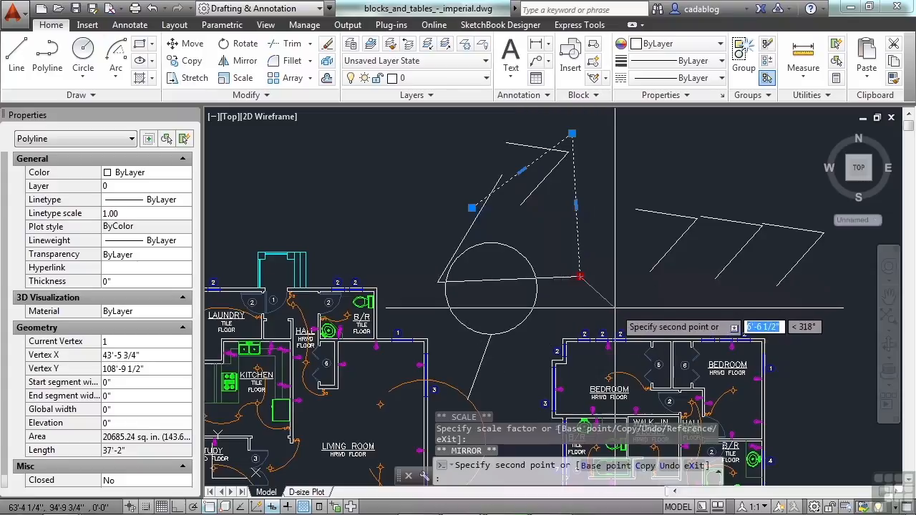
{"action": "left_click", "coordinate": [579, 276]}
{"action": "left_click", "coordinate": [579, 276]}
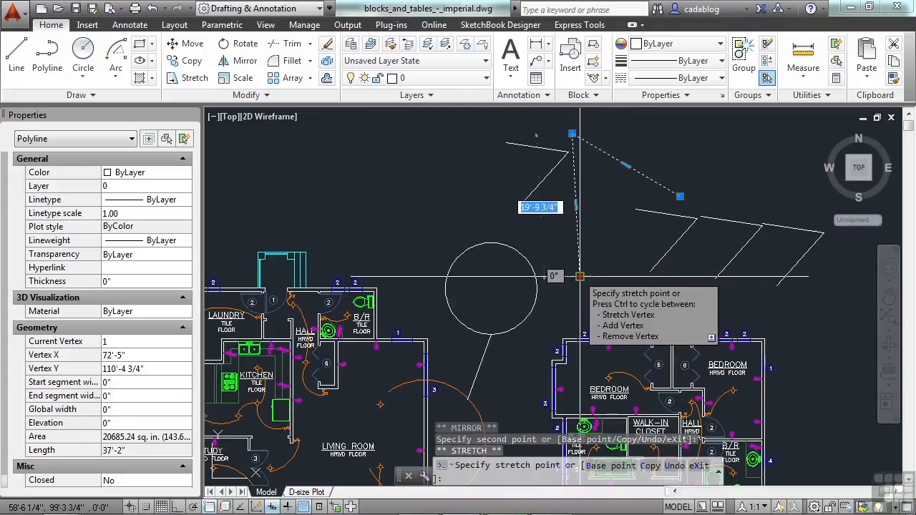
{"action": "key", "text": "Escape"}
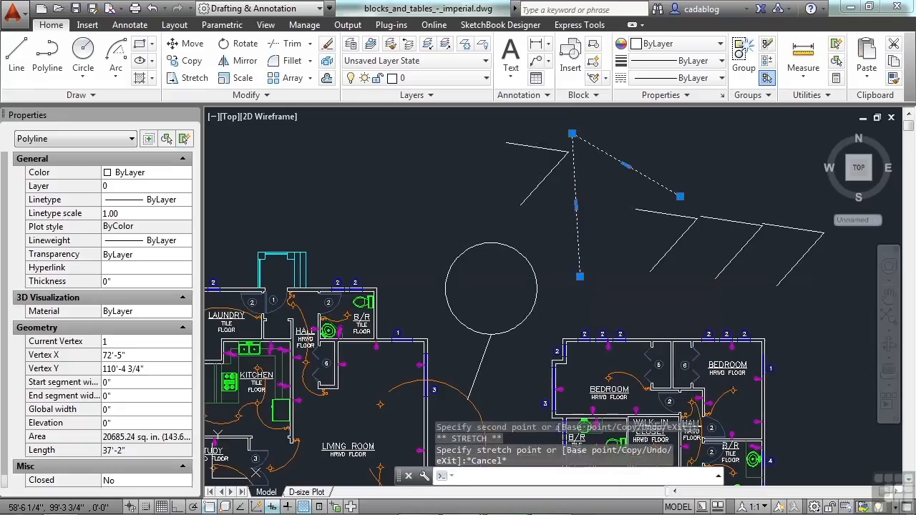
{"action": "key", "text": "Escape"}
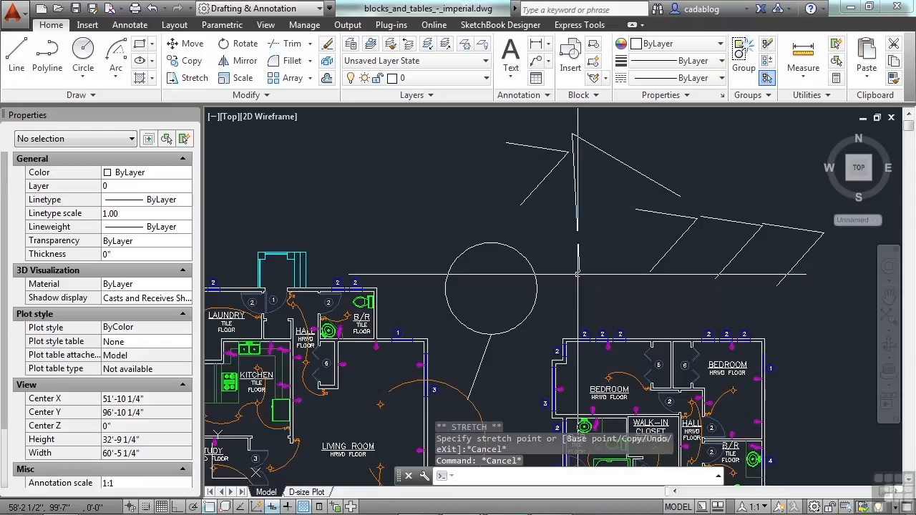
Step: Stretch the upper endpoint of the line below the circle off the circle to about X 49'-6", Y 88'-8", using its grip
{"action": "left_click", "coordinate": [511, 370]}
{"action": "left_click", "coordinate": [454, 356]}
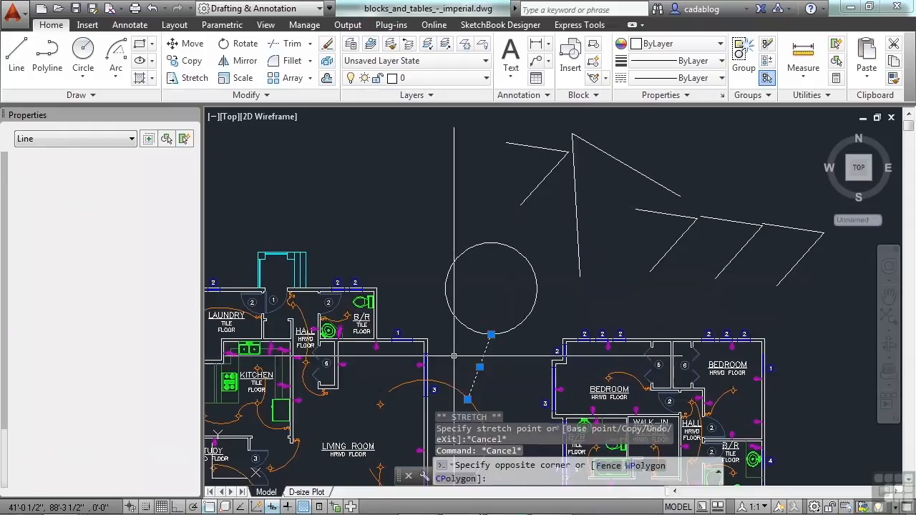
{"action": "scroll", "coordinate": [455, 355], "scroll_direction": "up", "scroll_amount": 4}
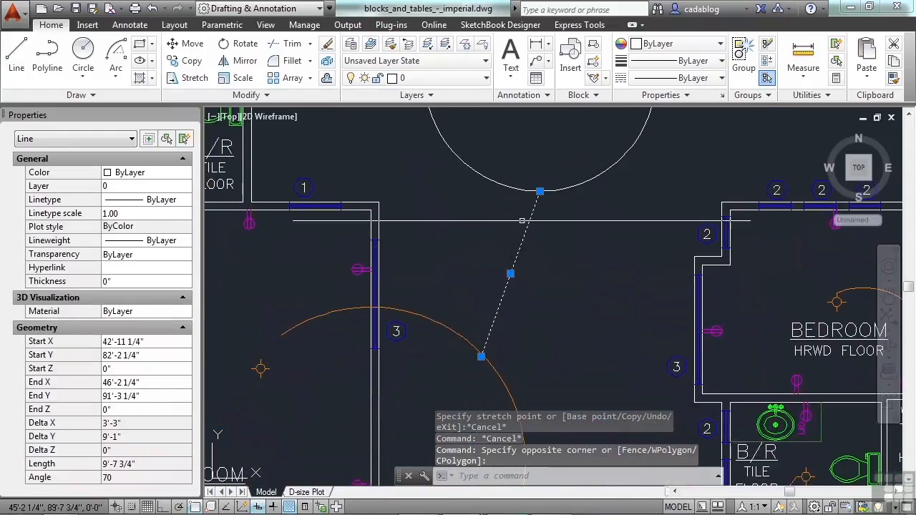
{"action": "mouse_move", "coordinate": [539, 191]}
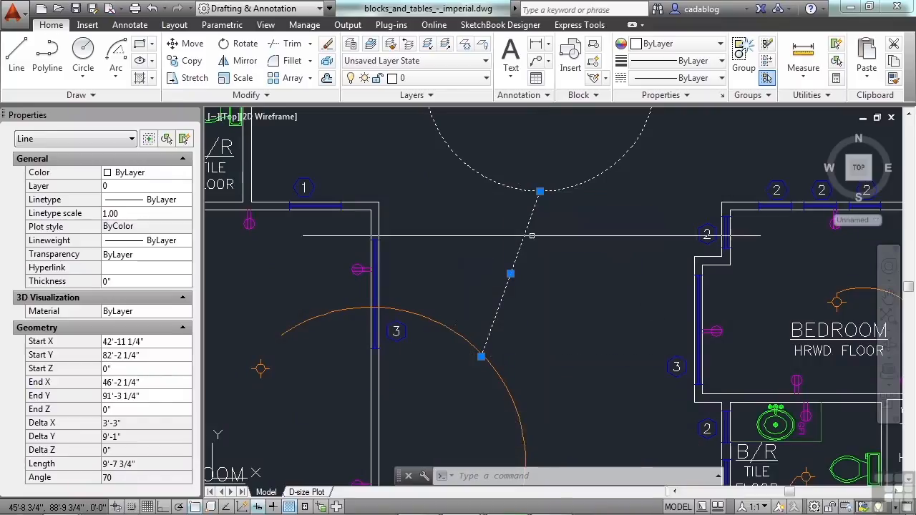
{"action": "left_click", "coordinate": [539, 191]}
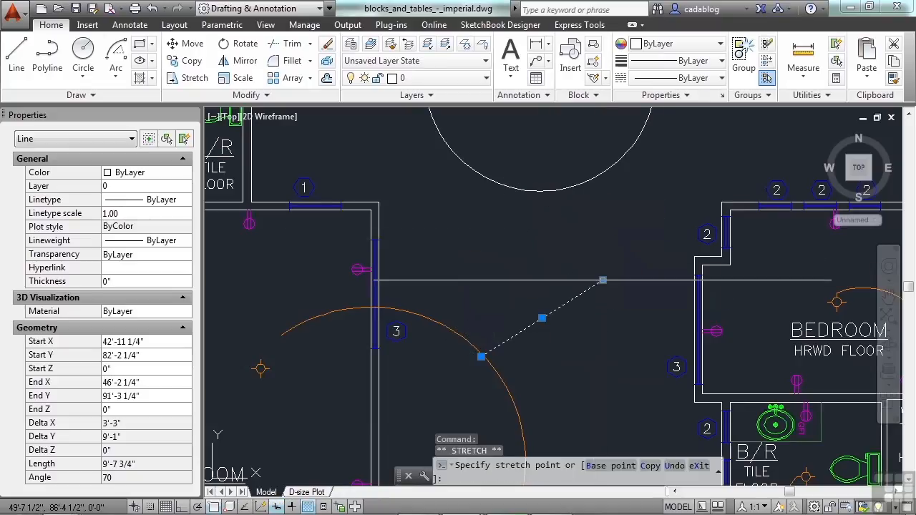
{"action": "left_click", "coordinate": [603, 280]}
{"action": "left_click", "coordinate": [602, 280]}
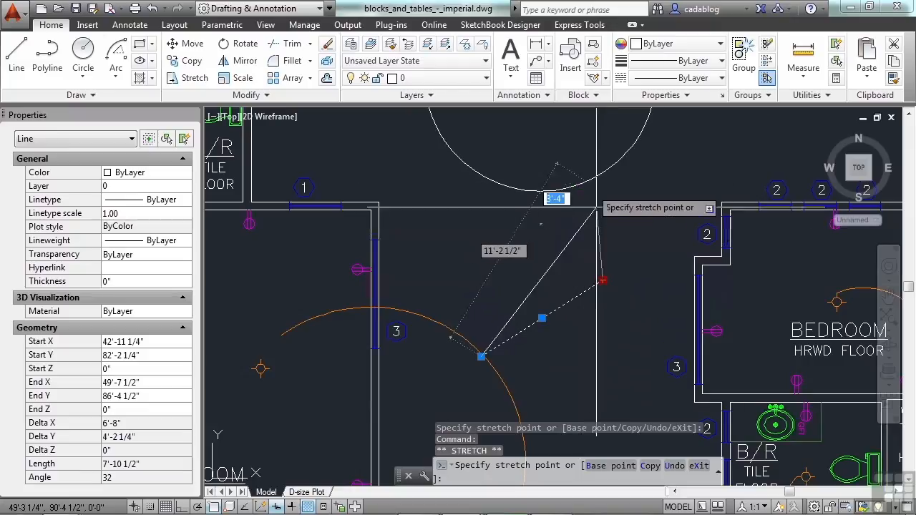
{"action": "left_click", "coordinate": [600, 238]}
{"action": "key", "text": "Escape"}
{"action": "type", "text": "pl"}
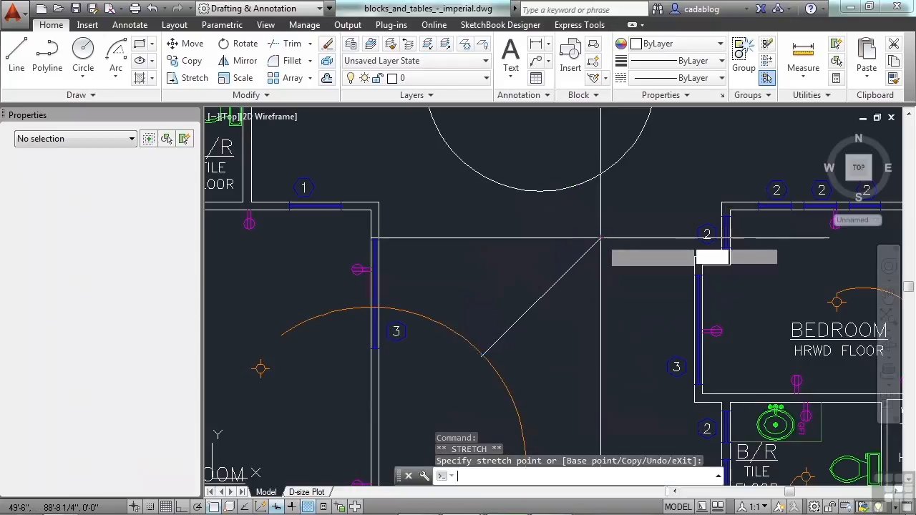
{"action": "key", "text": "Return"}
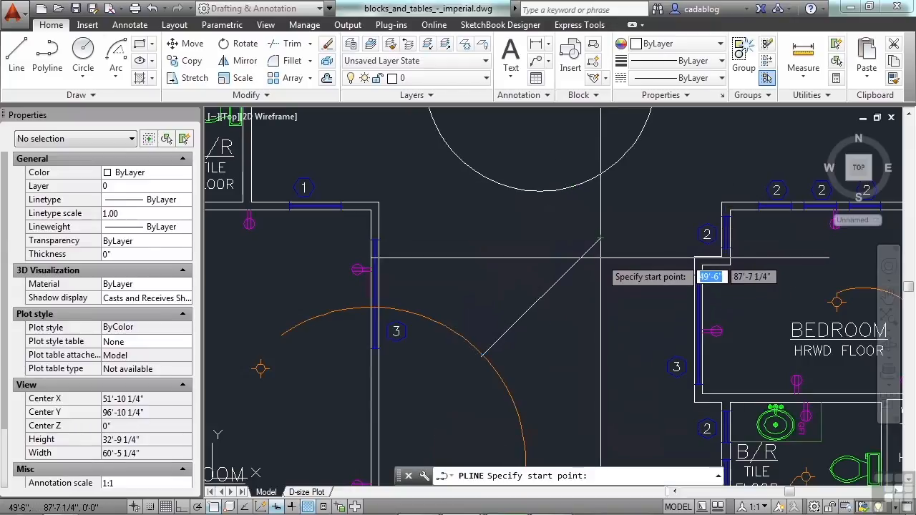
{"action": "key", "text": "Escape"}
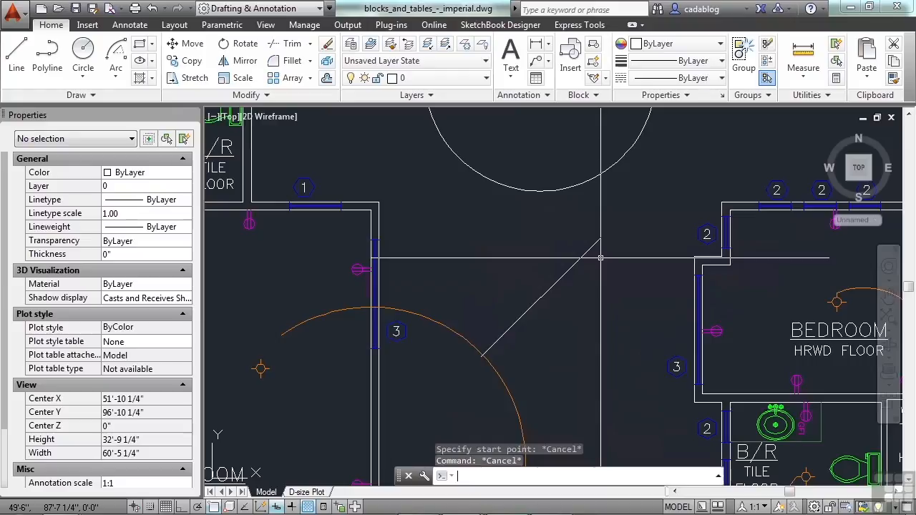